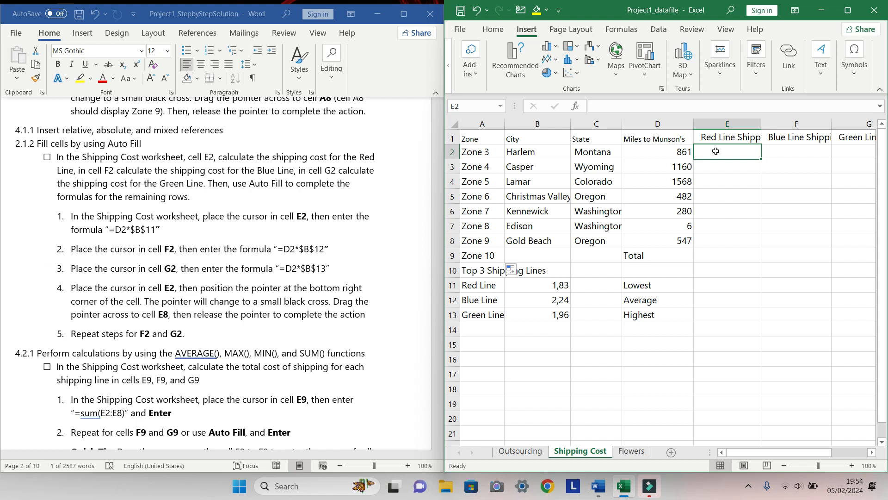
Enter the formula =D2*$B$11 in cell E2 to calculate the Red Line shipping cost
text(=)
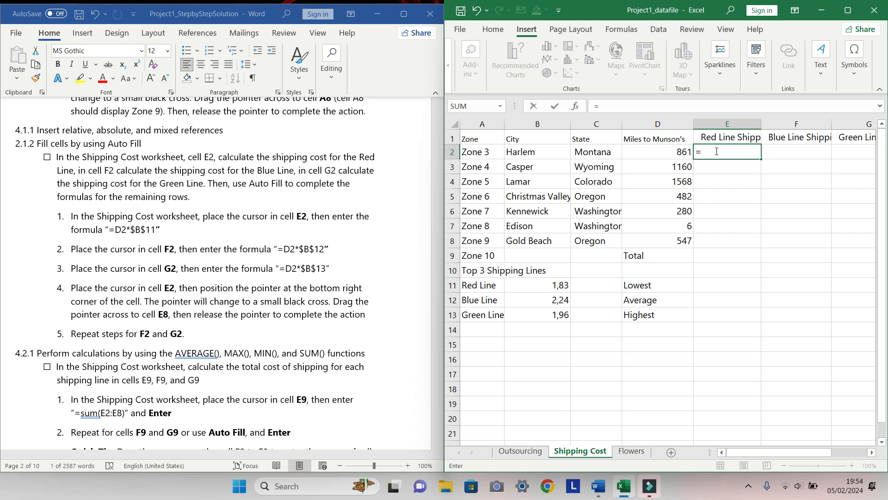
text(d2)
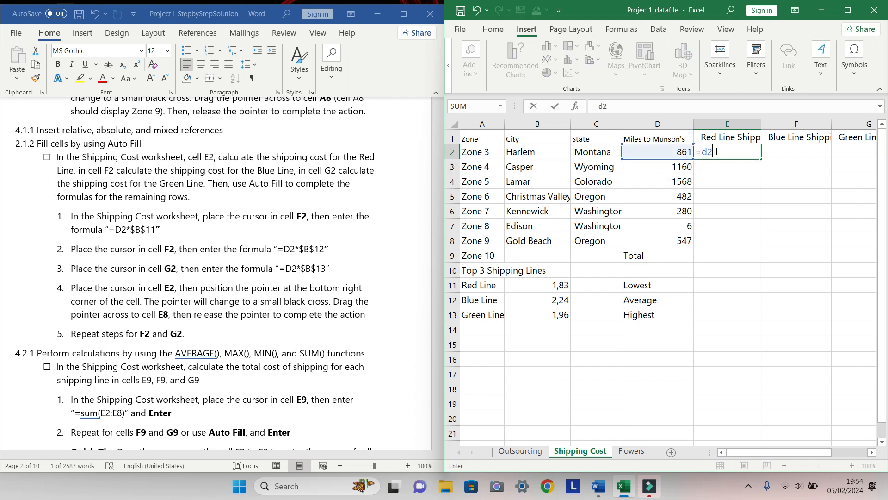
key(BackSpace)
key(BackSpace)
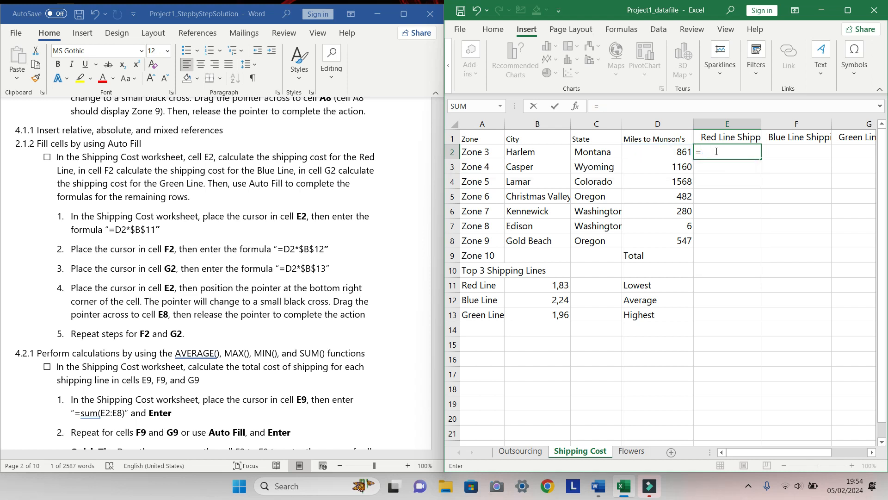
text(D2)
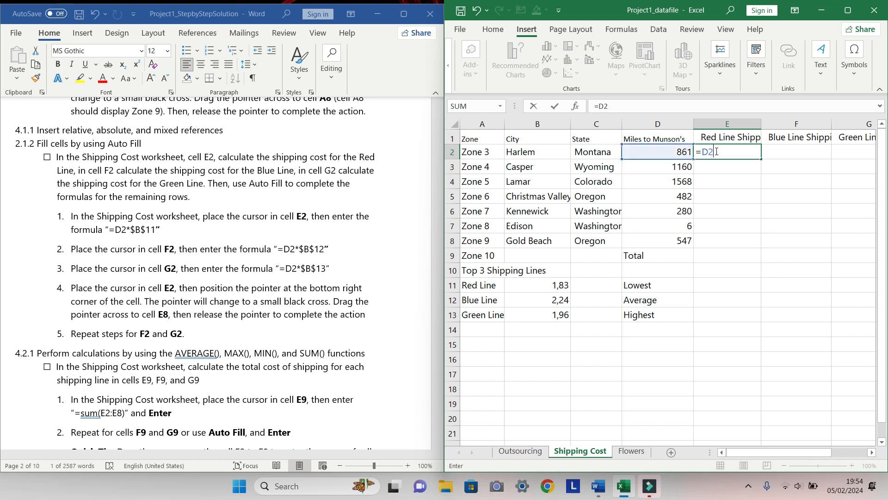
text(*$b)
key(BackSpace)
text(B$11)
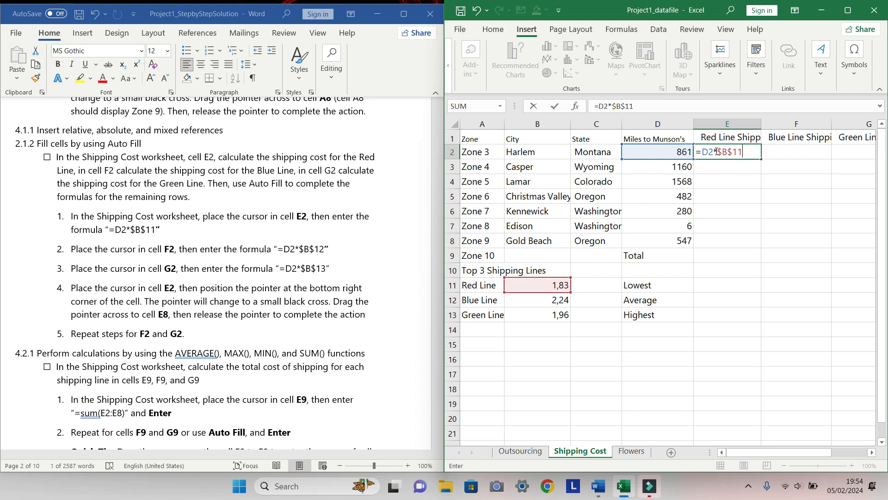
key(Return)
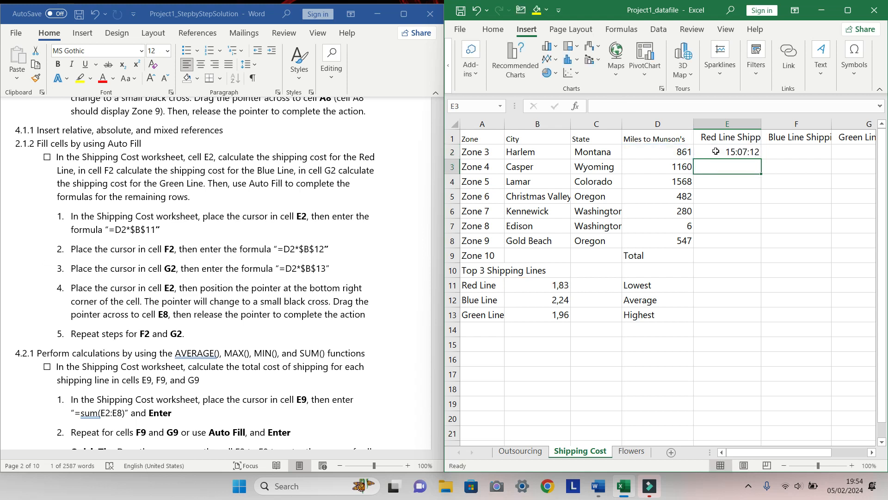
Enter the formula =D2*$B$12 in cell F2 for the Blue Line shipping cost
click(715, 151)
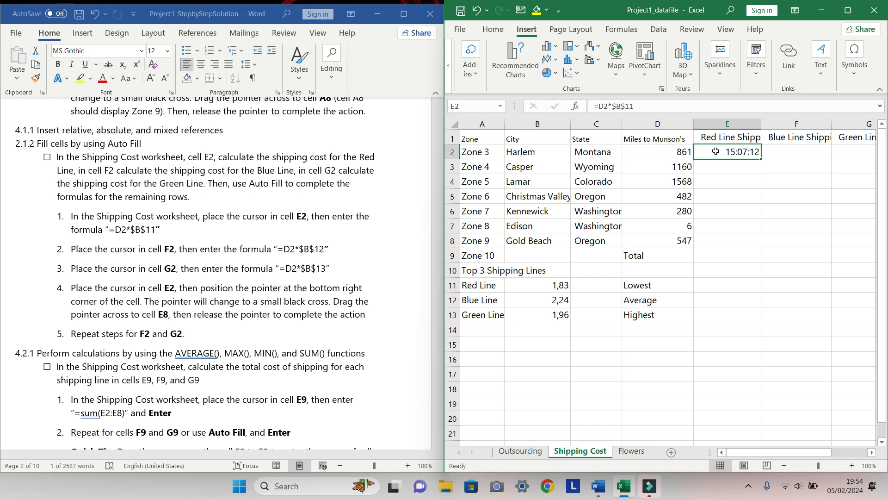
click(816, 154)
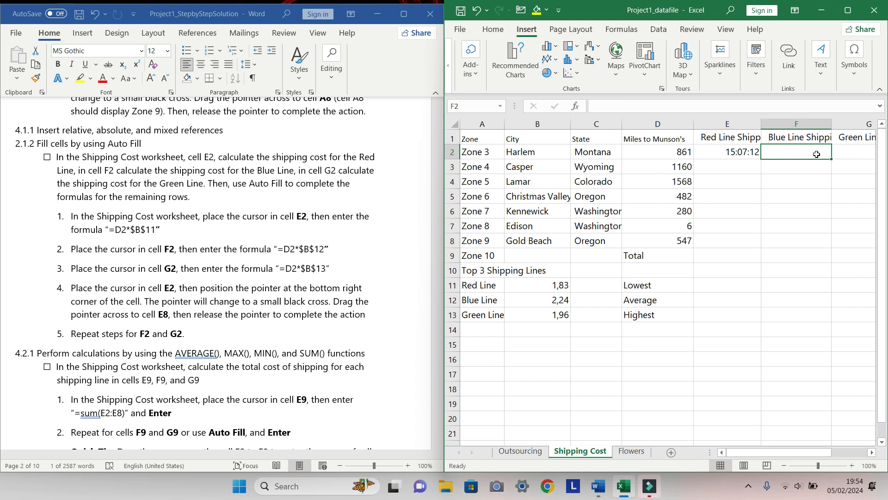
text(=)
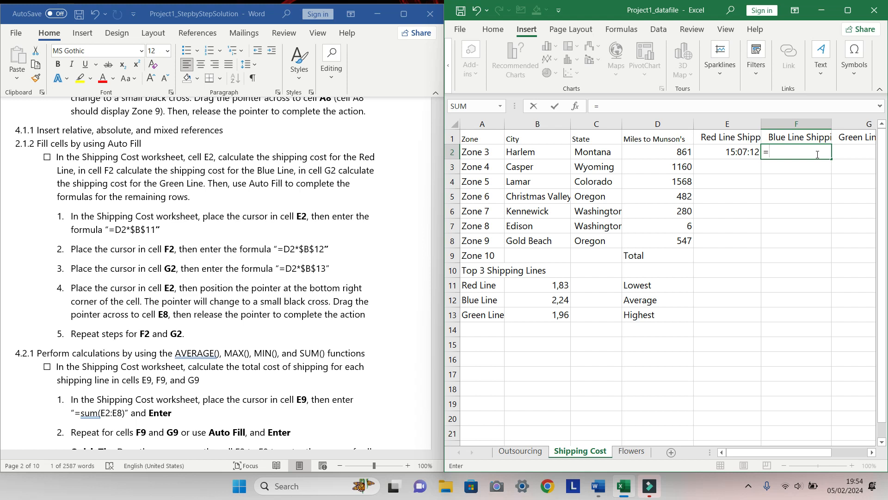
text(d)
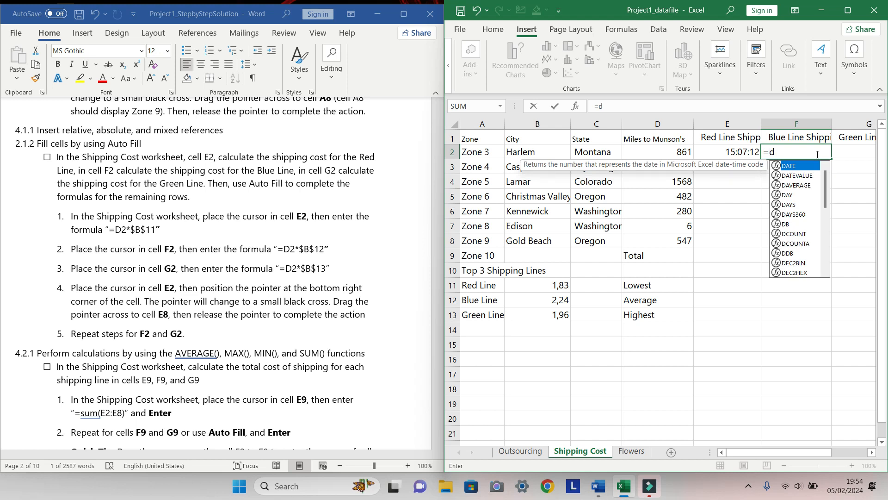
key(BackSpace)
text(D2)
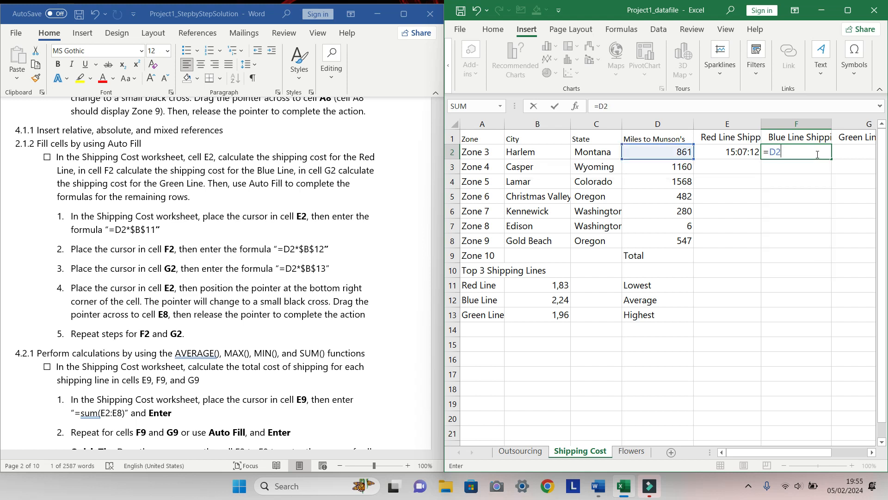
text(*$B$12)
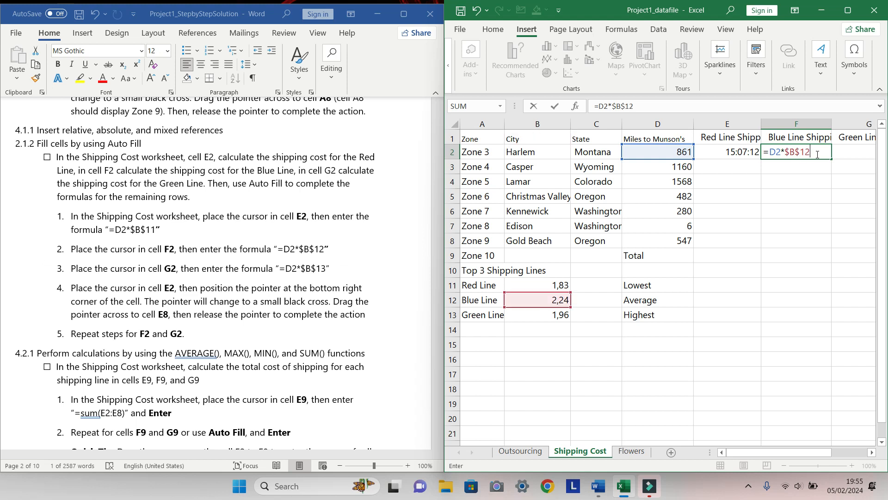
key(Return)
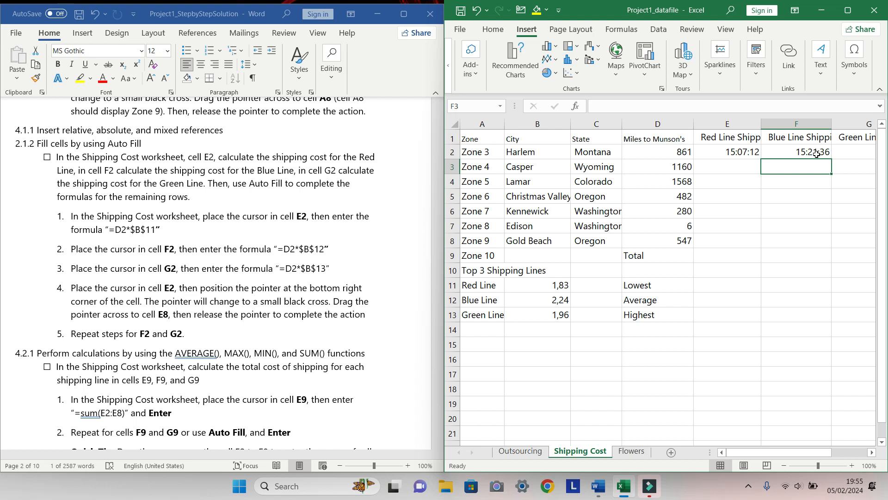
Enter the formula =D2*$B$13 in cell G2 for the Green Line shipping cost
click(844, 147)
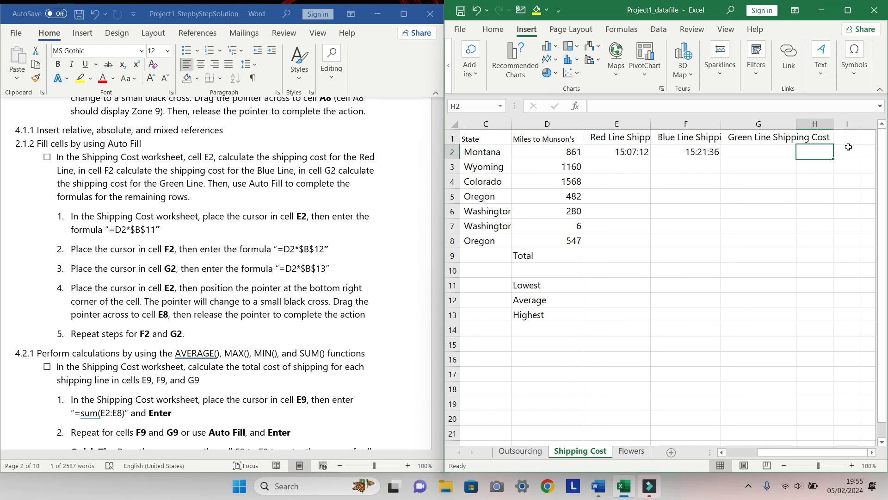
click(788, 149)
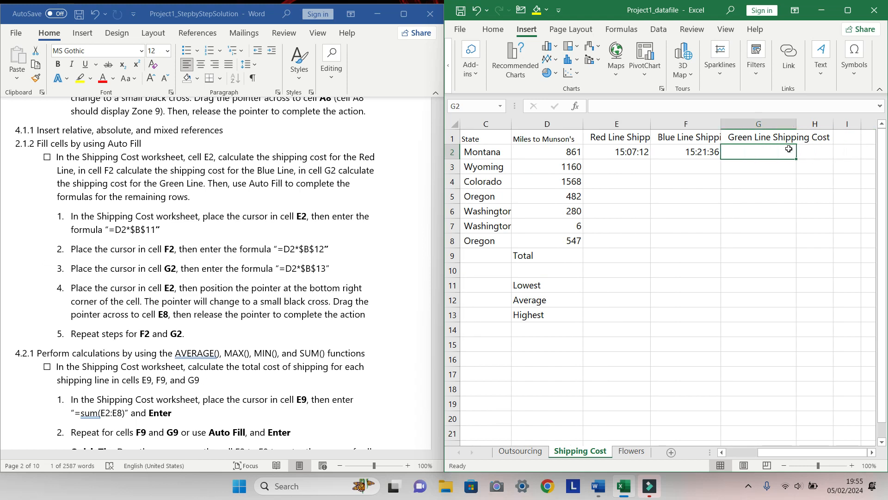
text(=)
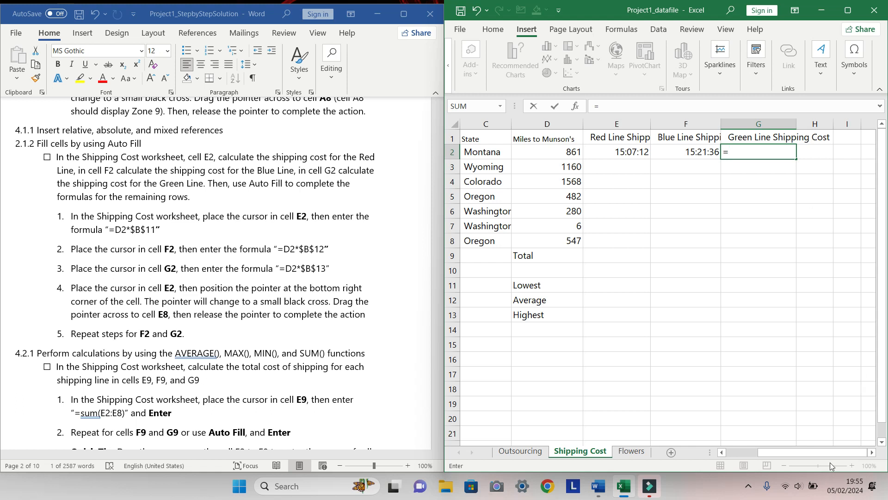
click(816, 488)
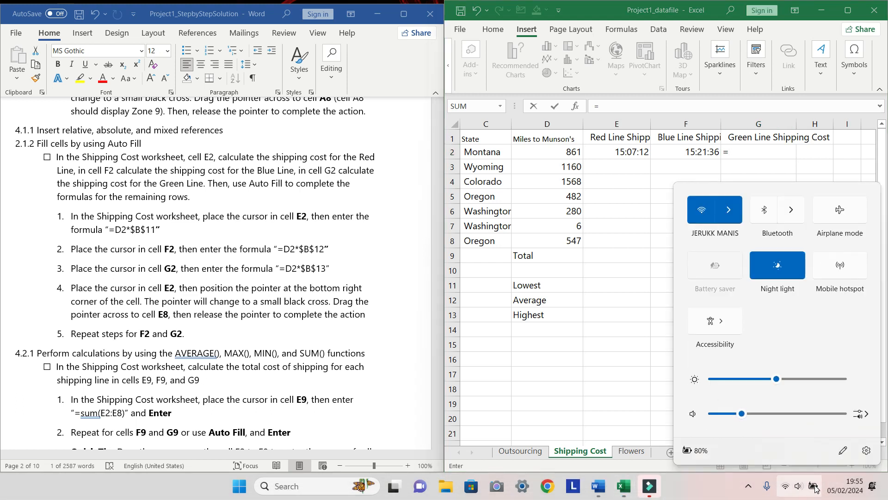
click(816, 488)
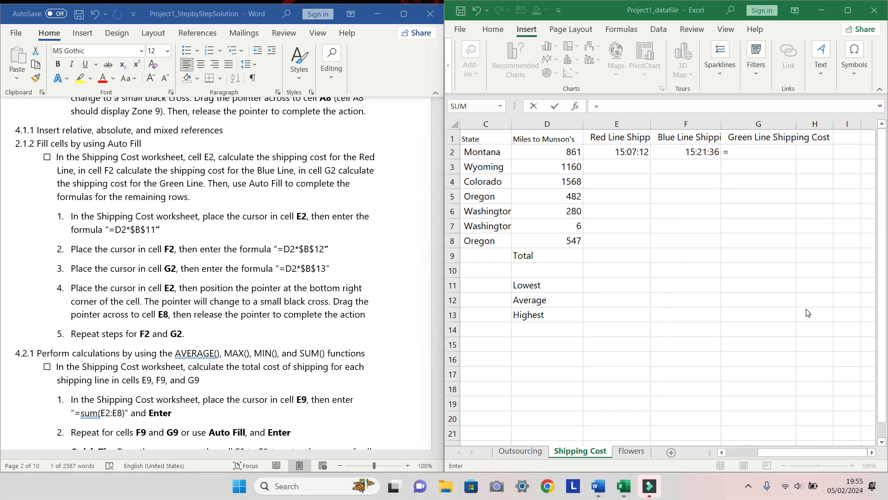
click(762, 155)
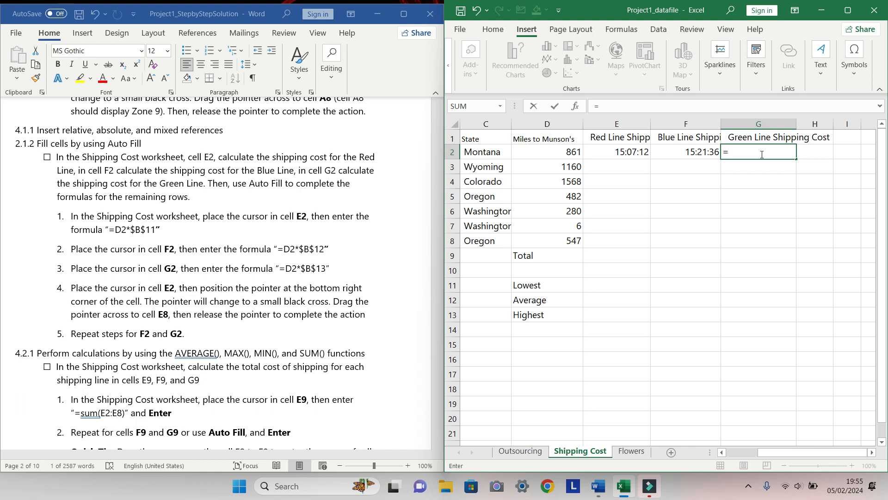
text(D2)
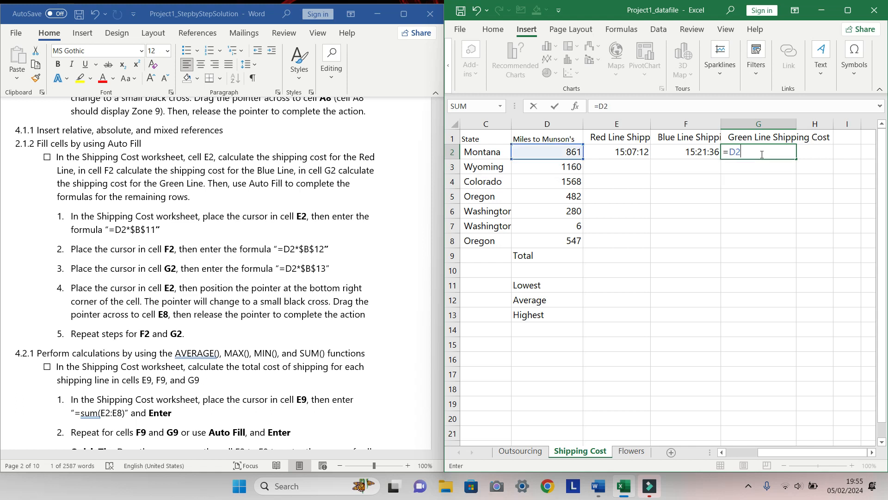
text(*$b)
key(BackSpace)
text(B$13)
key(Return)
Auto Fill the formulas in E2, F2 and G2 down through row 8
click(629, 149)
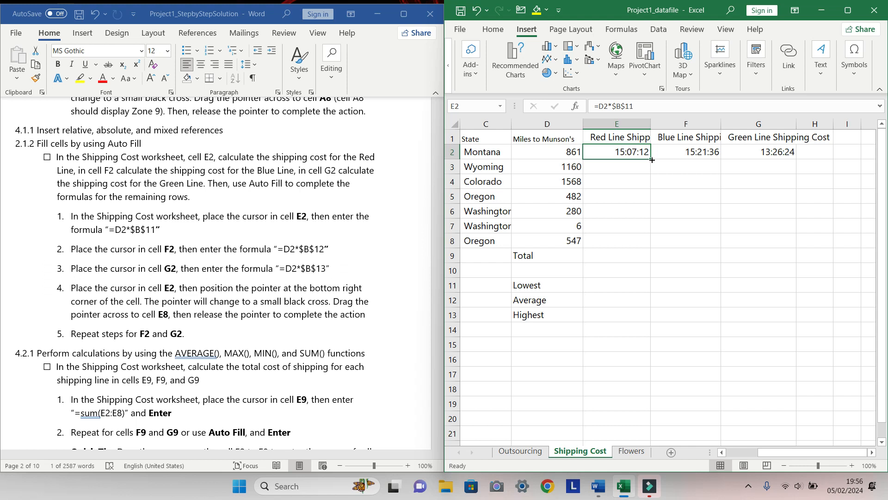
drag(652, 159, 640, 244)
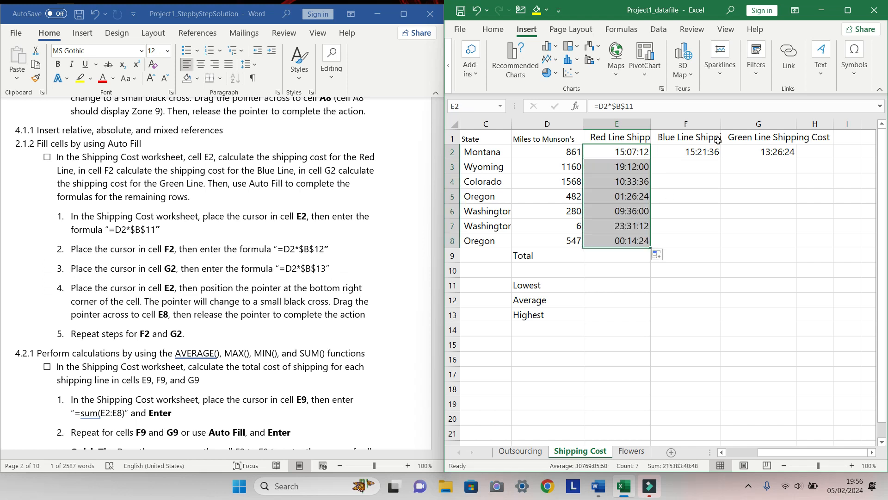
drag(709, 152, 718, 250)
click(715, 154)
click(788, 152)
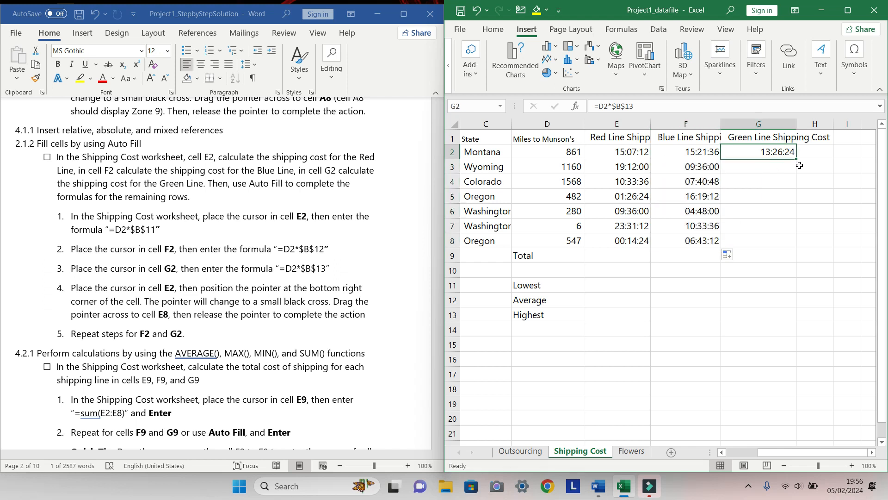
drag(796, 159, 786, 245)
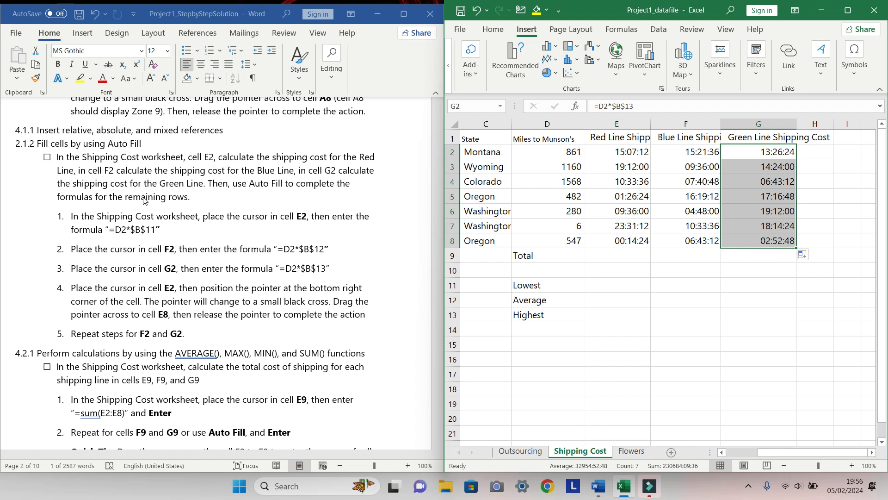
Tick the checkbox of the Auto Fill task in the instructions document
click(52, 161)
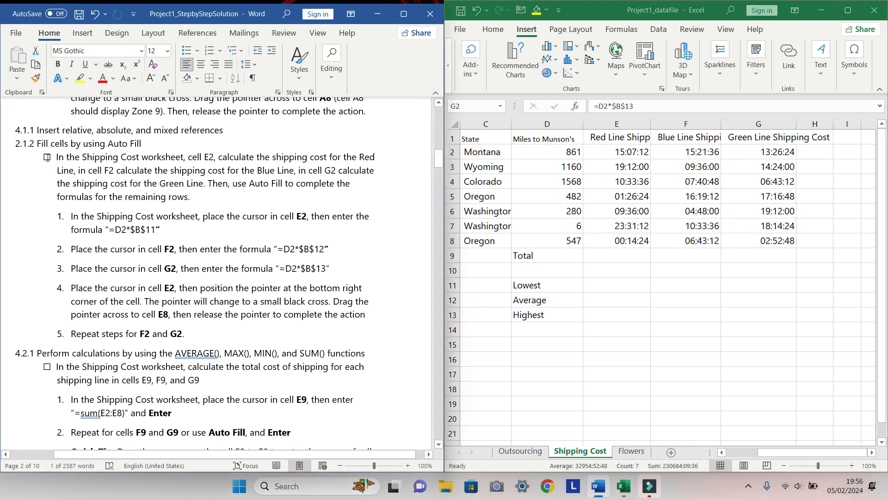
click(47, 158)
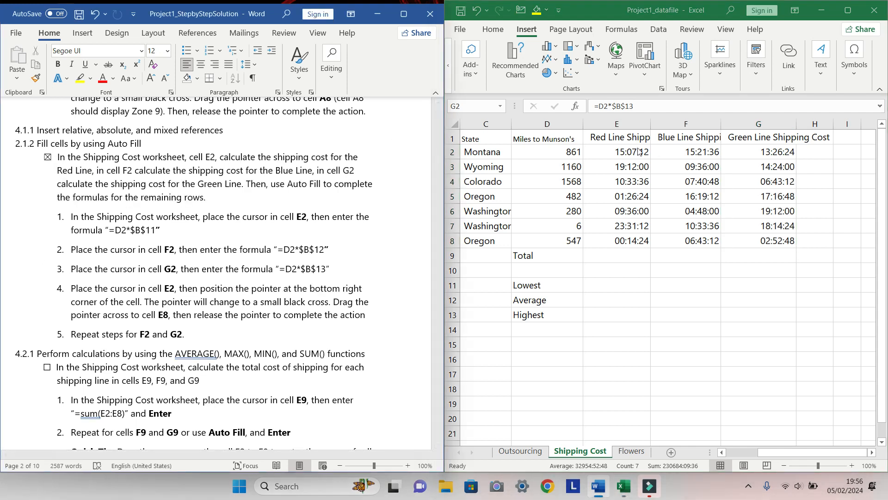
Inspect the number format applied to the shipping cost range E2:G8 in the Format Cells dialog
click(617, 152)
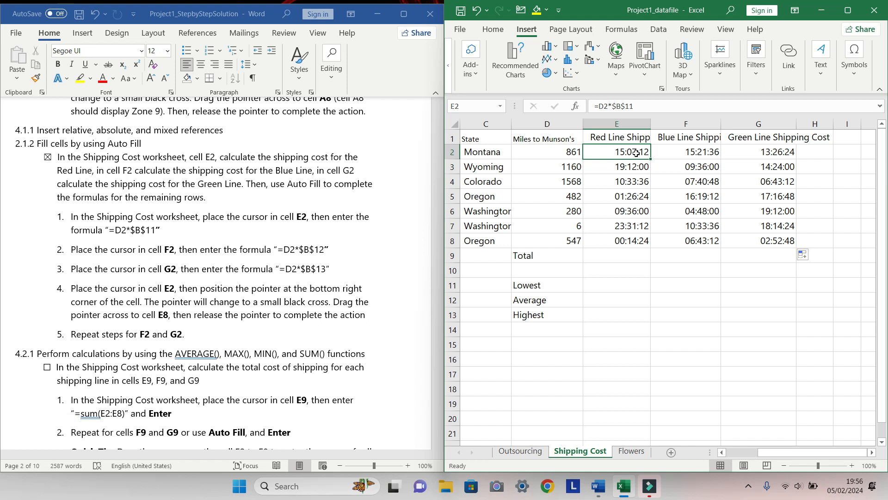
key(shift+Right)
key(shift+Right)
key(ctrl+shift+Down)
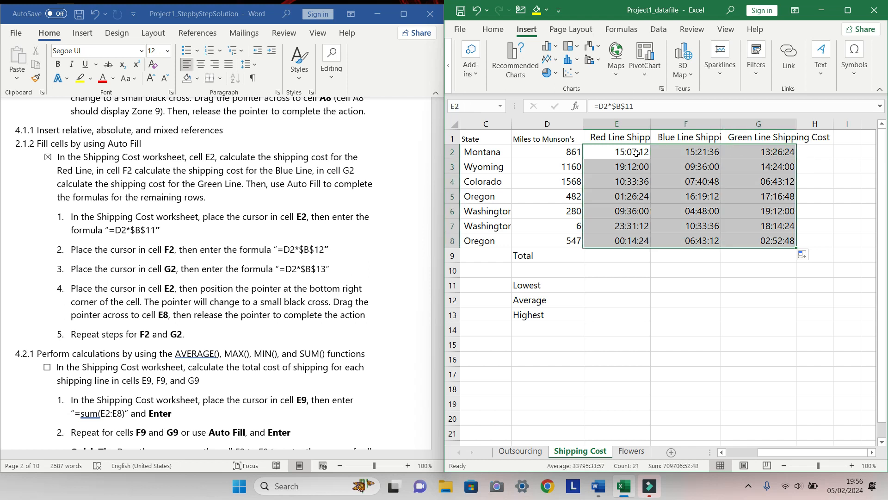
right_click(698, 192)
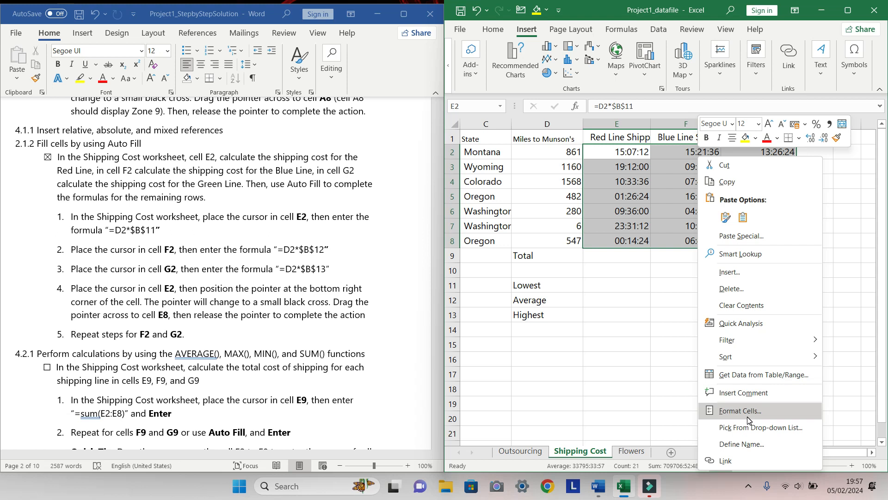
key(Escape)
key(ctrl+1)
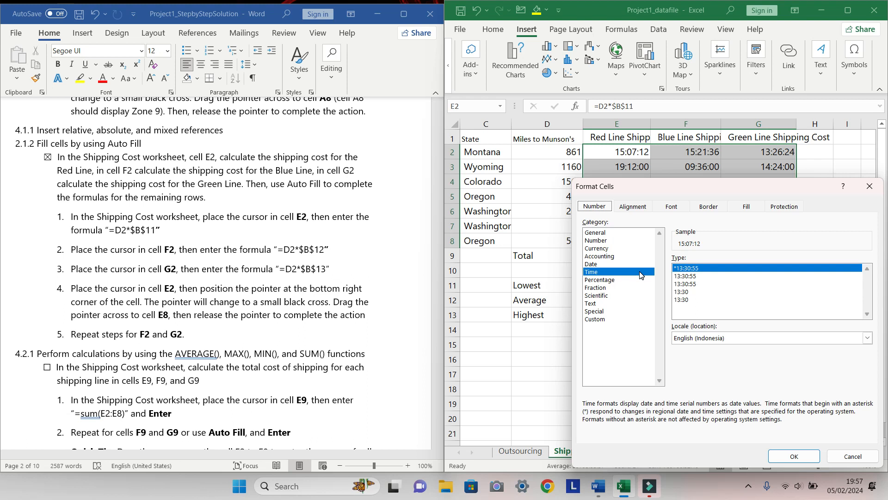
click(870, 186)
drag(774, 452, 727, 463)
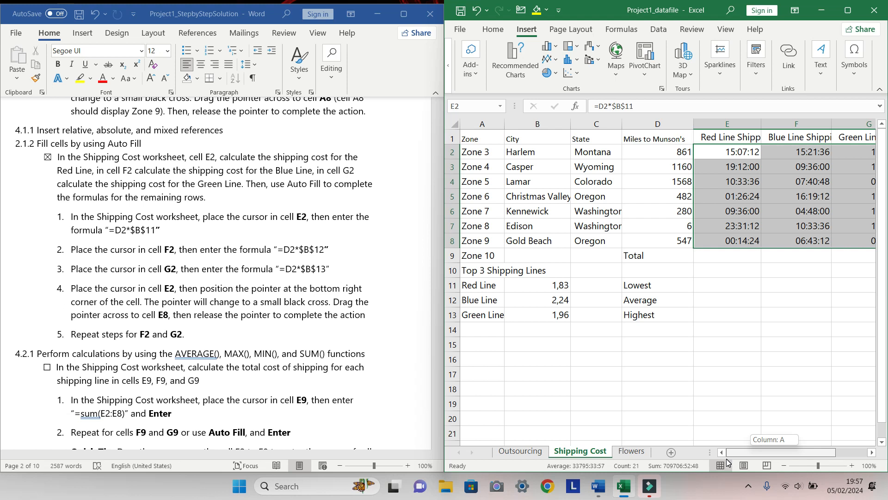
drag(727, 459, 726, 458)
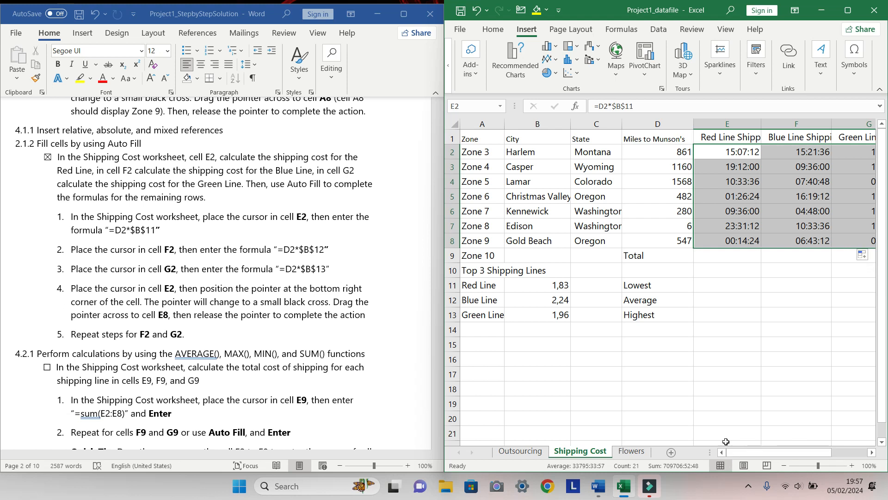
click(665, 141)
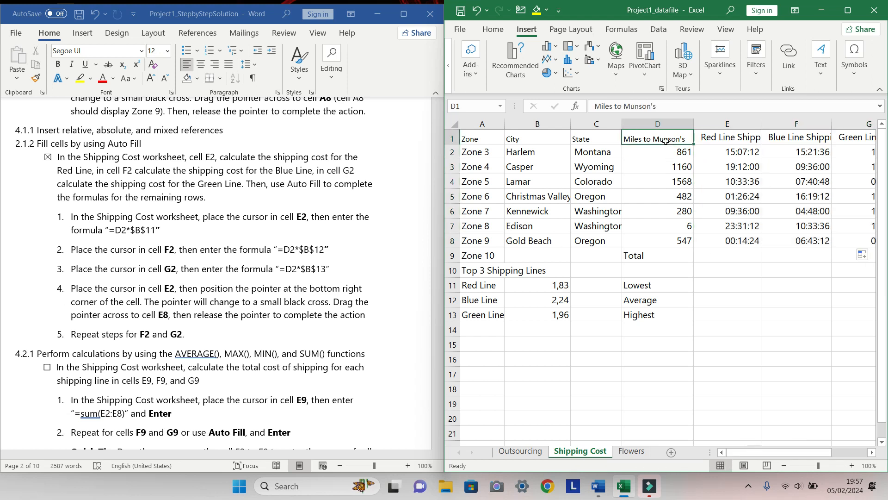
click(719, 147)
click(674, 149)
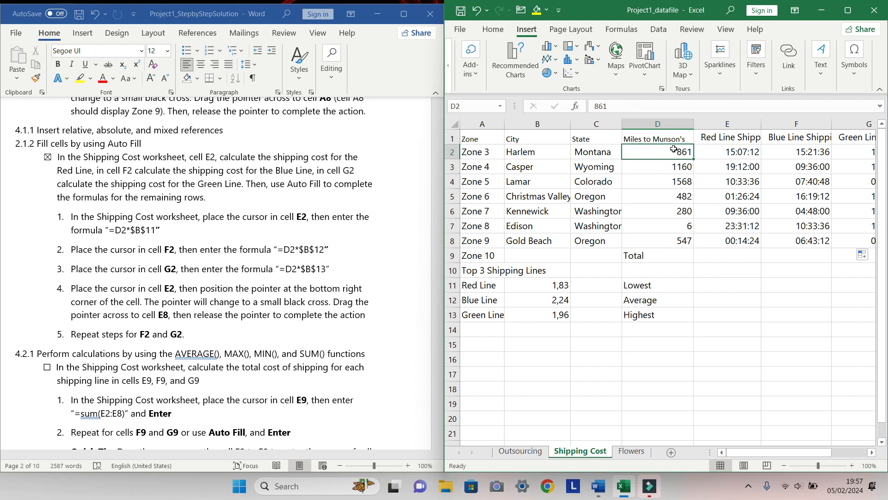
click(673, 139)
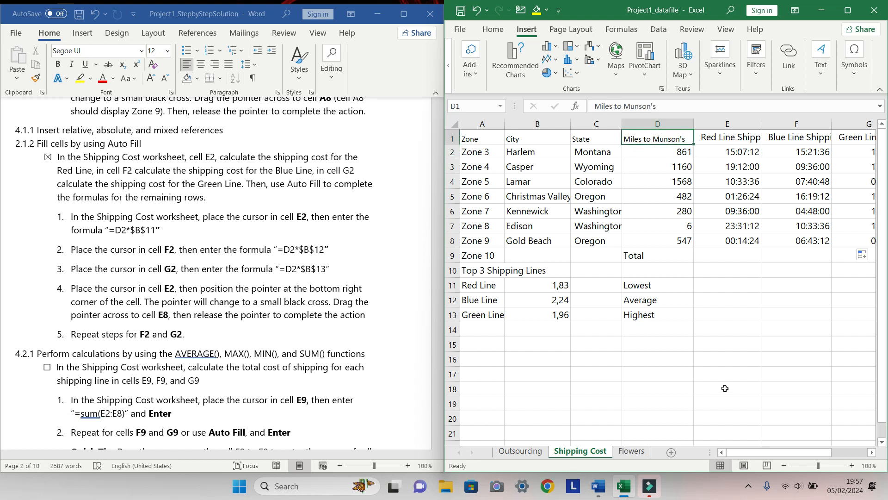
Change the number format of the shipping cost range E2:G8 to General
drag(766, 451, 816, 449)
click(627, 154)
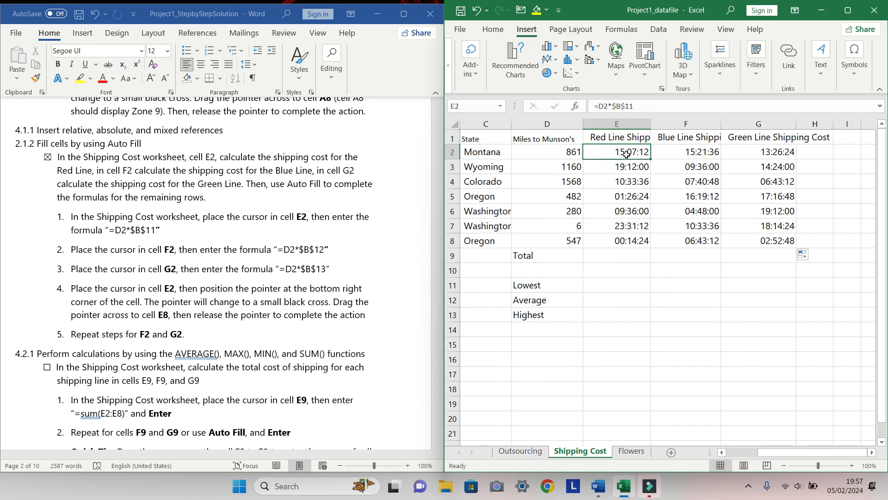
key(ctrl+shift+Right)
key(ctrl+shift+Down)
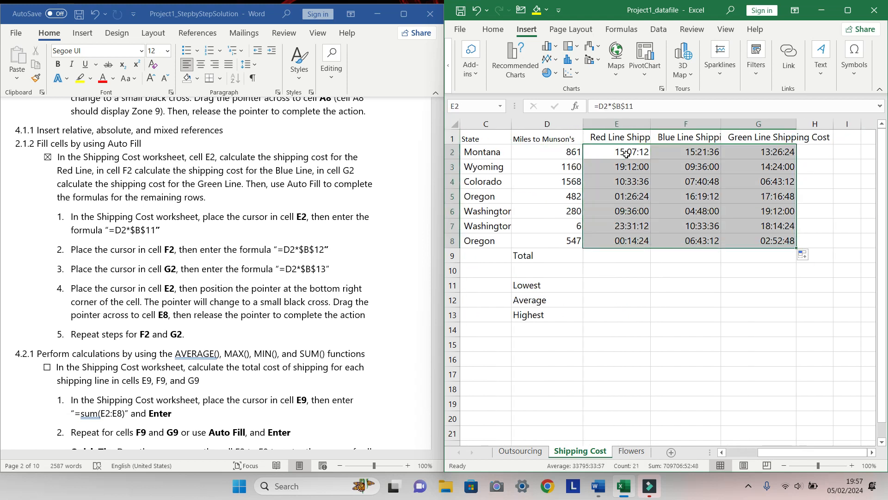
right_click(626, 154)
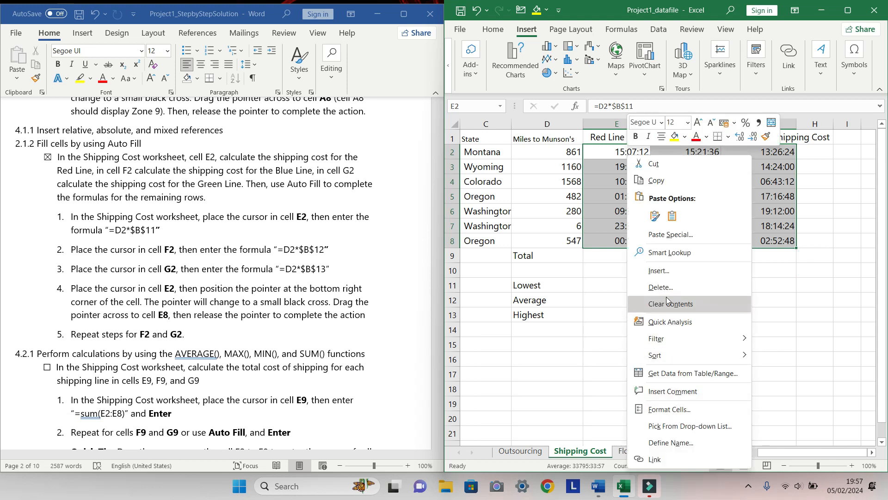
click(678, 410)
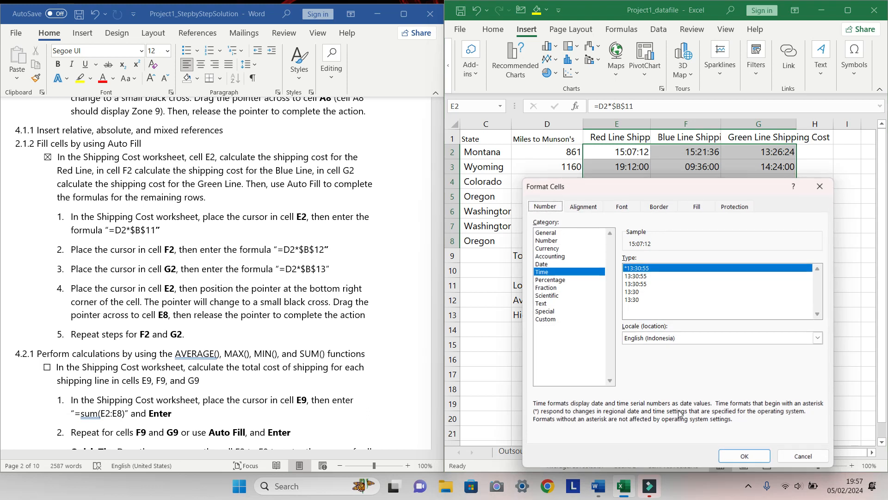
click(596, 233)
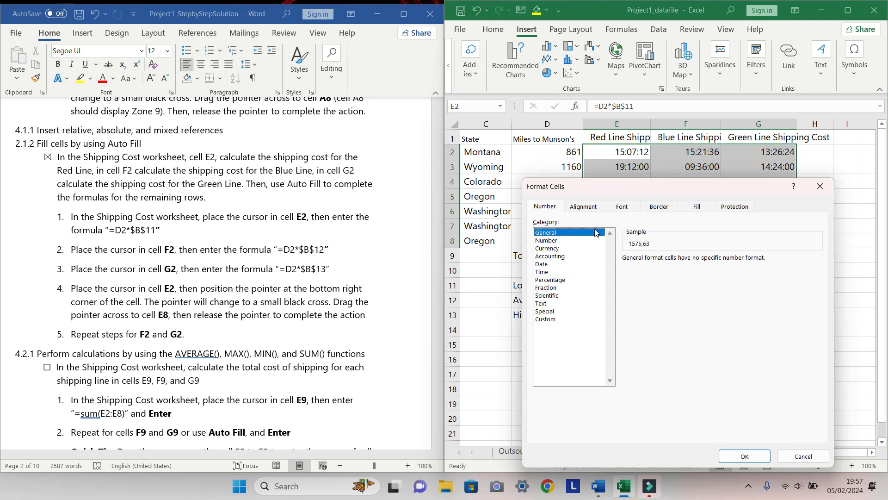
click(755, 454)
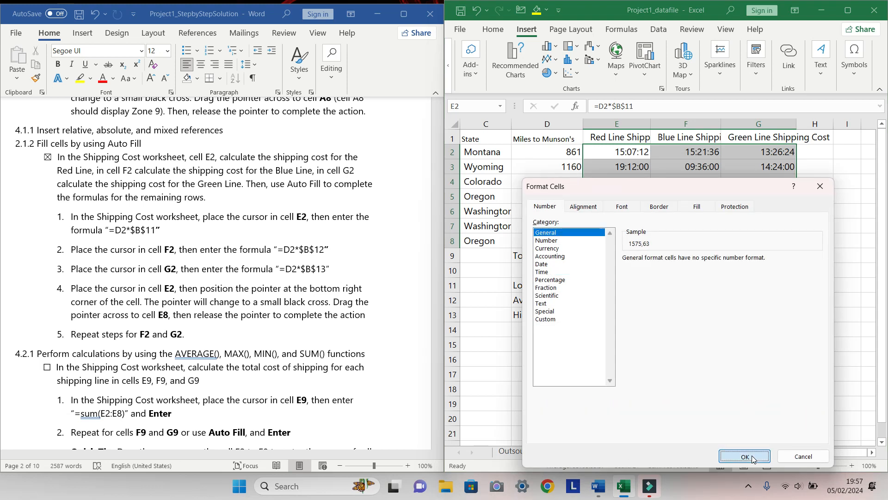
click(750, 318)
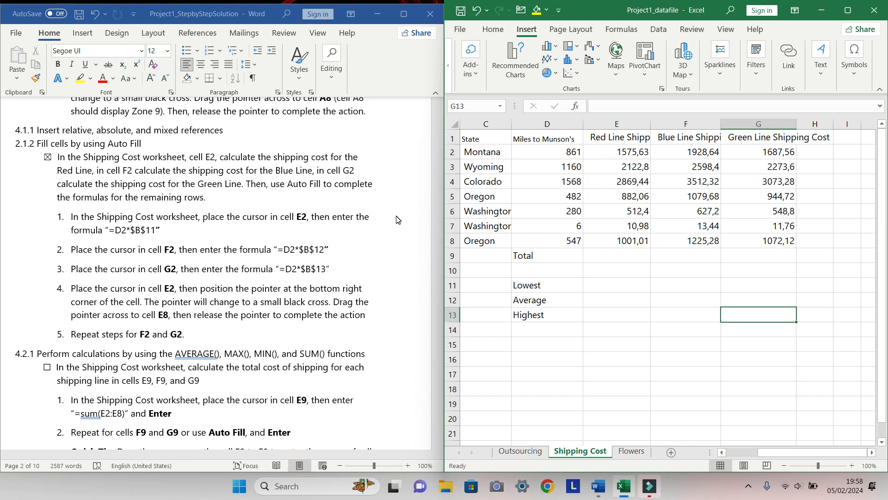
Clear the Zone 10 label from cell A9
scroll(209, 323, down, 3)
scroll(208, 323, down, 2)
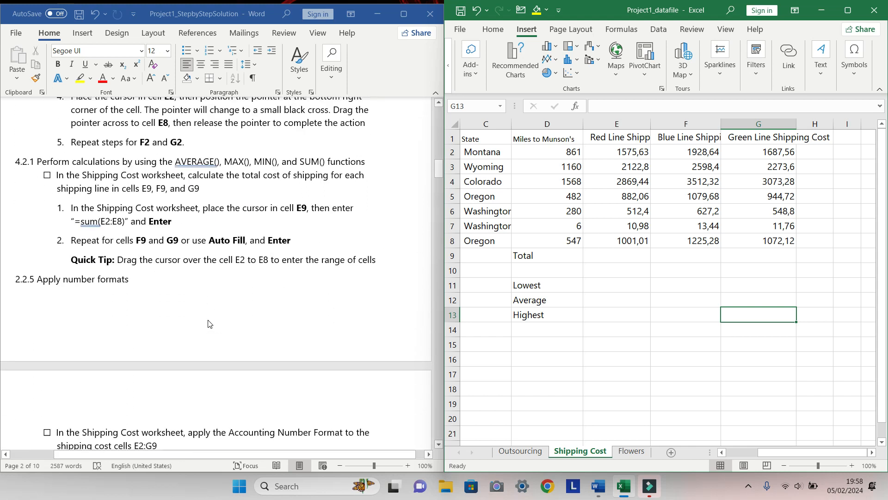
drag(777, 456, 743, 452)
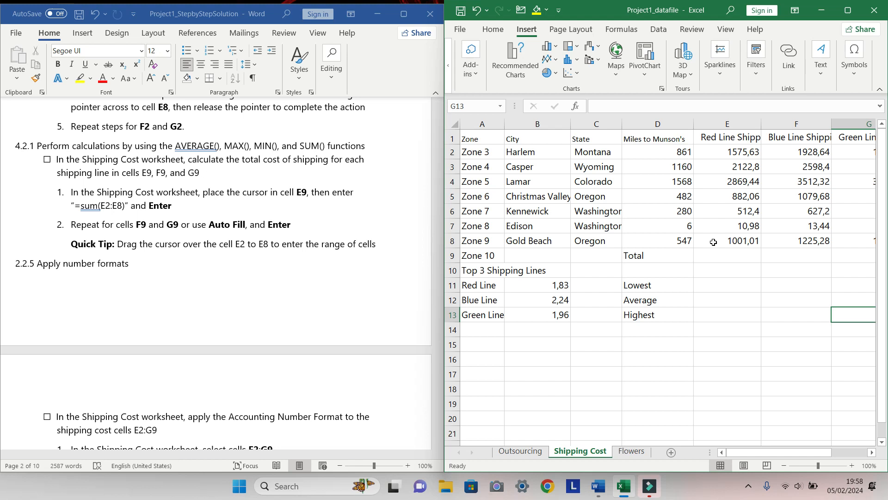
click(734, 257)
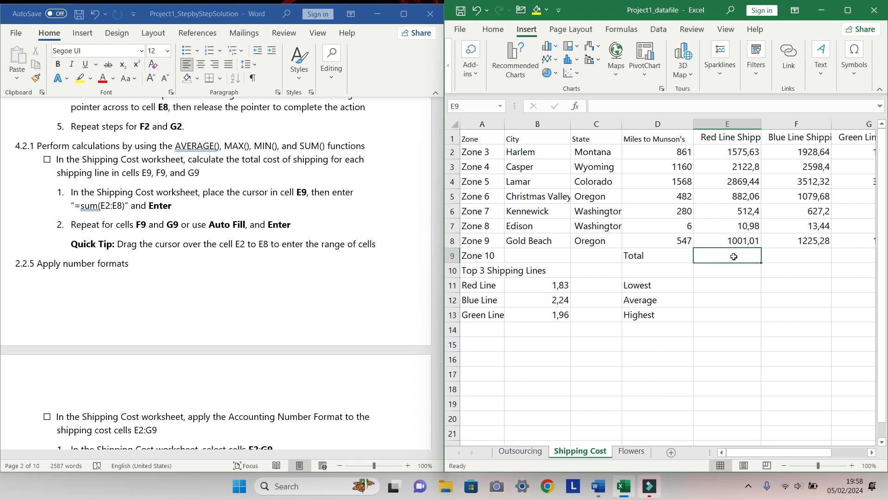
click(494, 256)
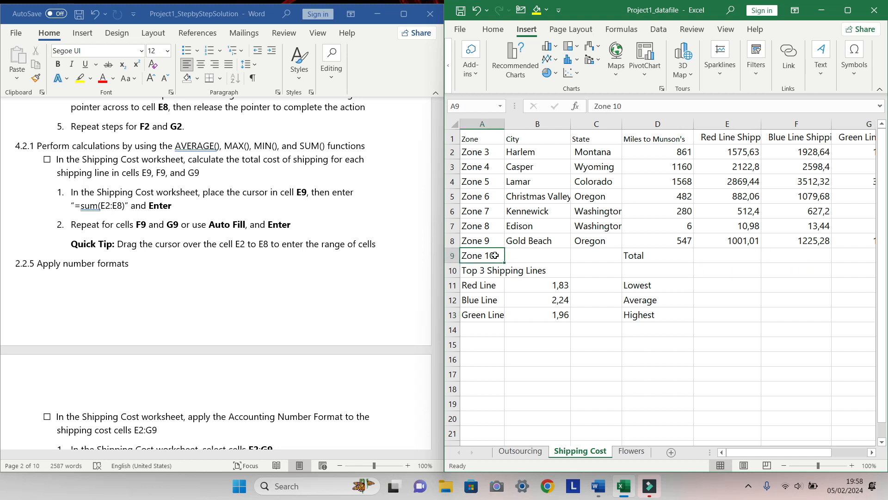
key(Delete)
Enter the formula =SUM(E2:E8) in cell E9 for the Red Line total
click(725, 256)
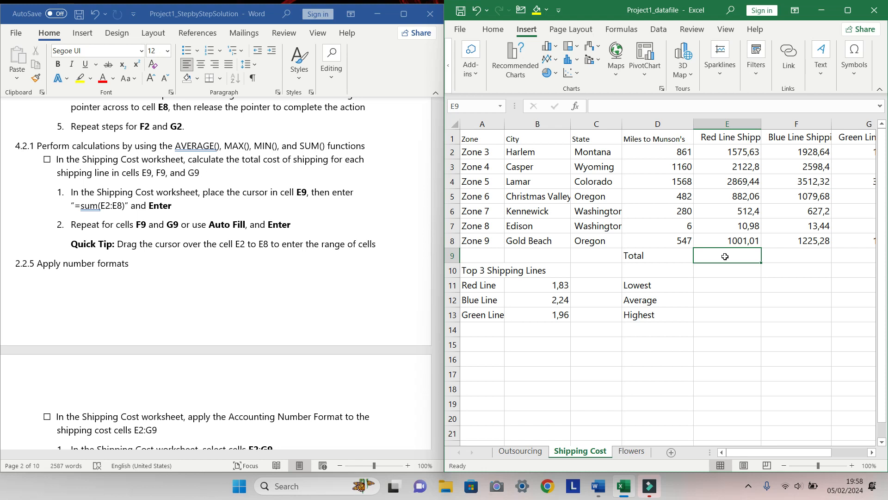
double_click(726, 257)
text(+)
key(BackSpace)
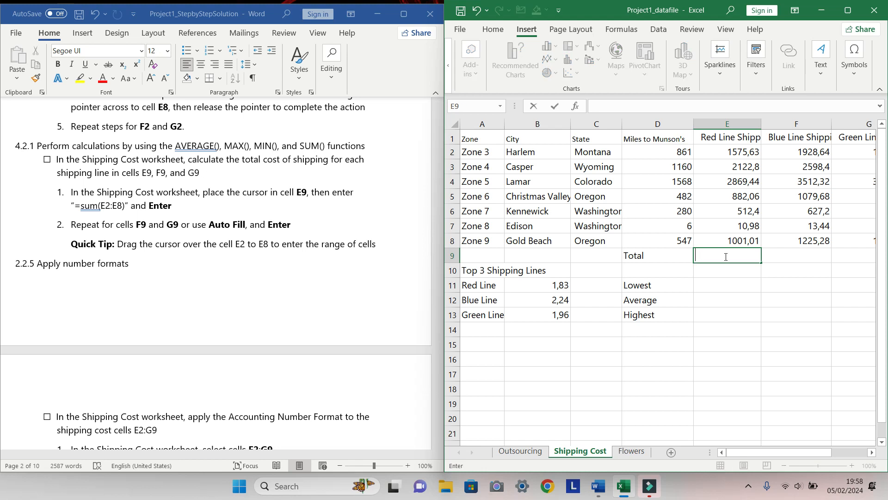
text(=SUM)
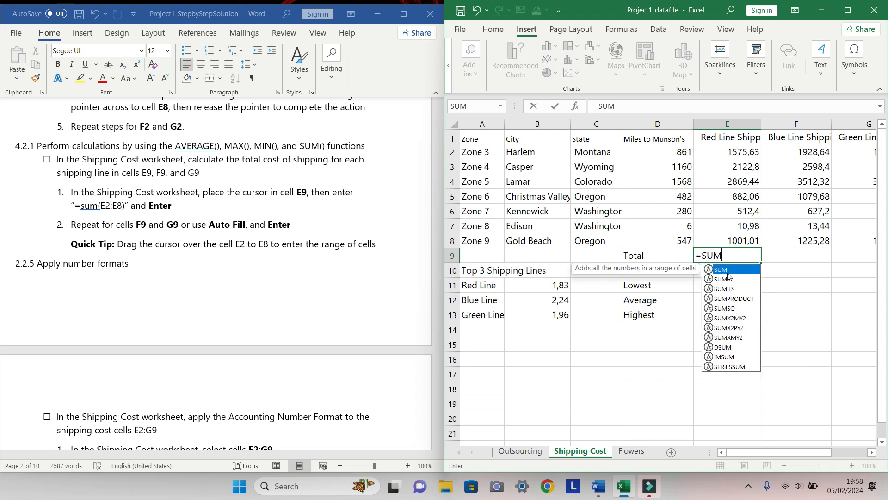
click(729, 278)
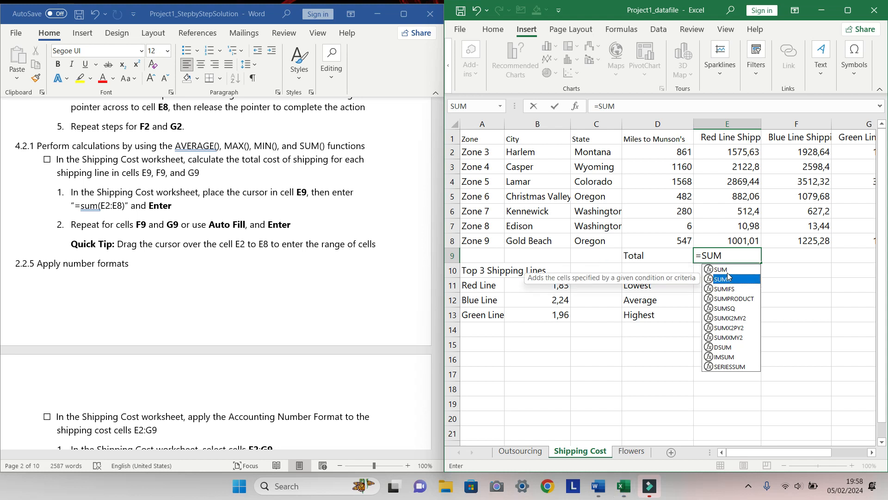
click(728, 272)
double_click(728, 273)
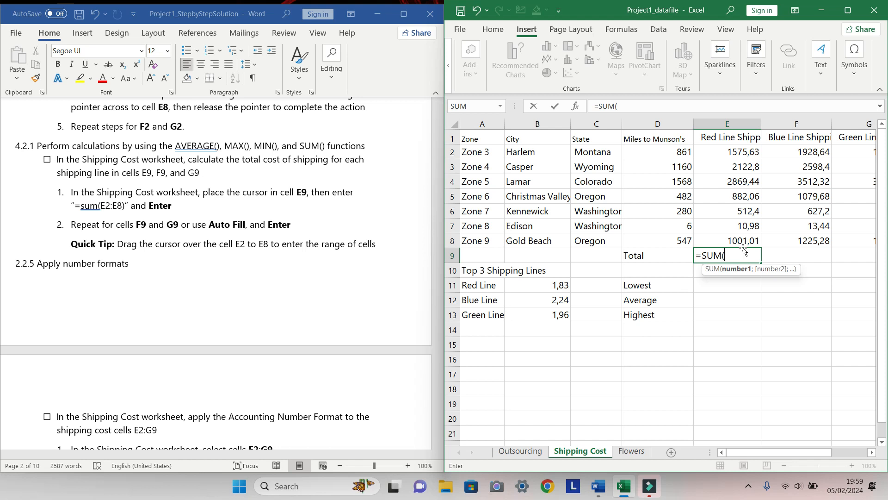
text(E2)
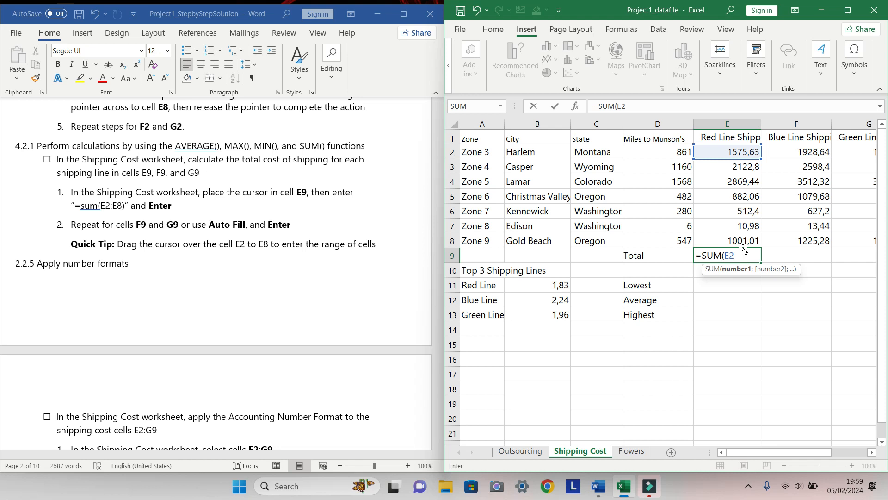
text(:e)
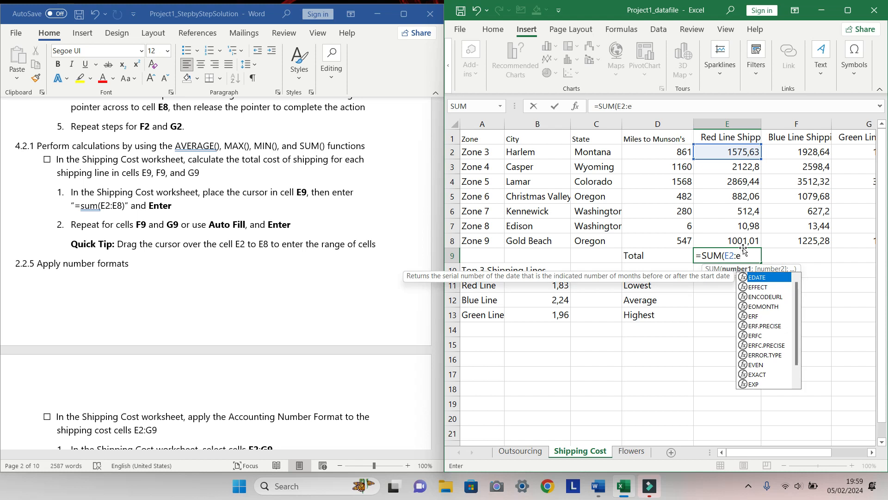
key(BackSpace)
text(E8)
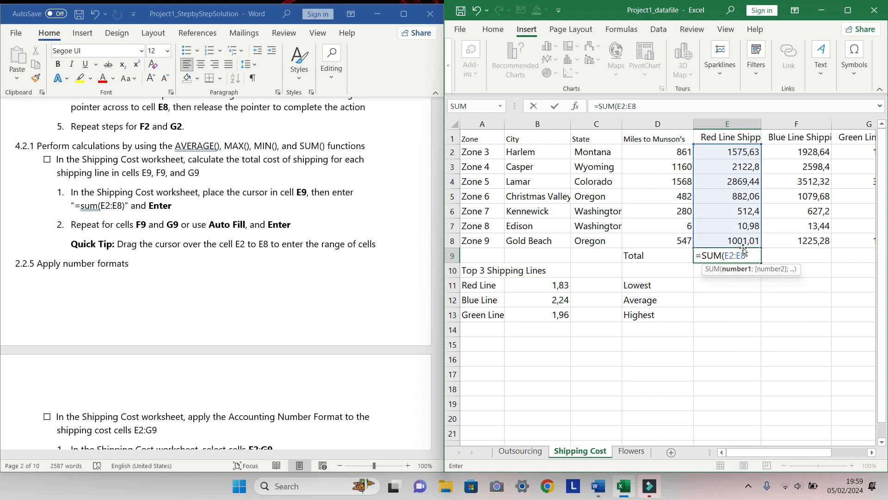
key(Return)
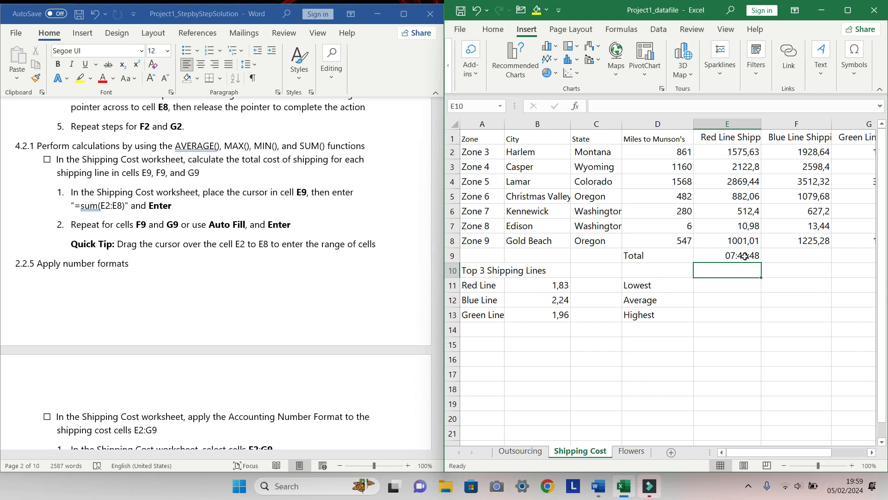
Auto Fill the E9 total across to G9 and set E9:G9 to the General number format
click(744, 256)
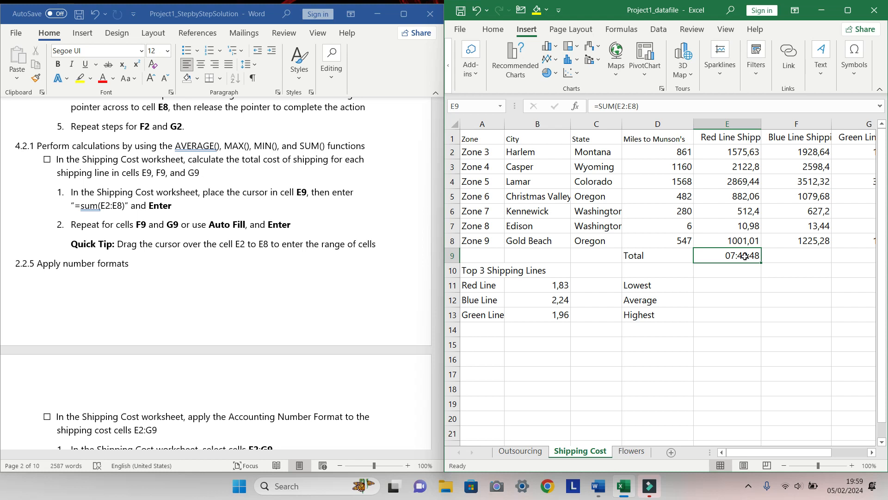
drag(763, 263, 794, 260)
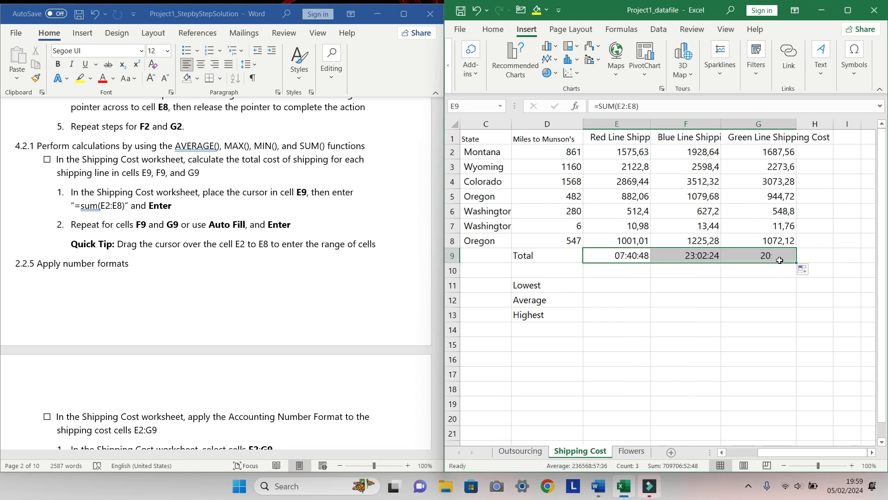
right_click(706, 256)
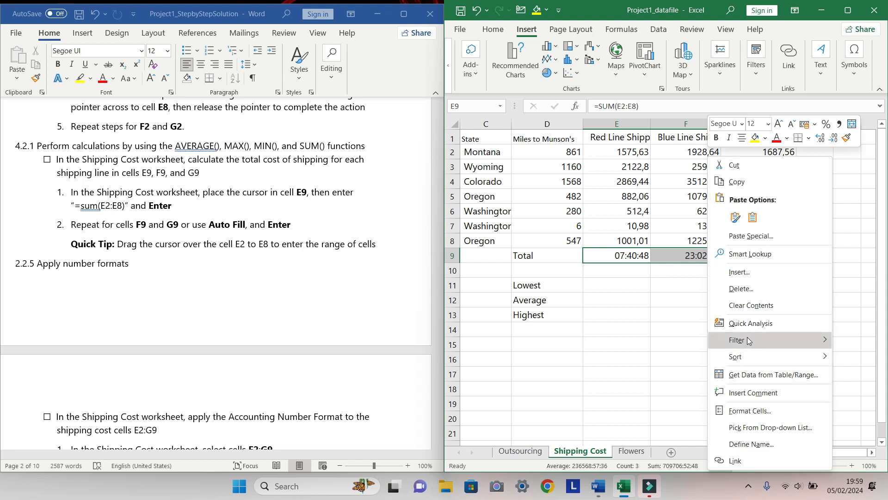
click(735, 412)
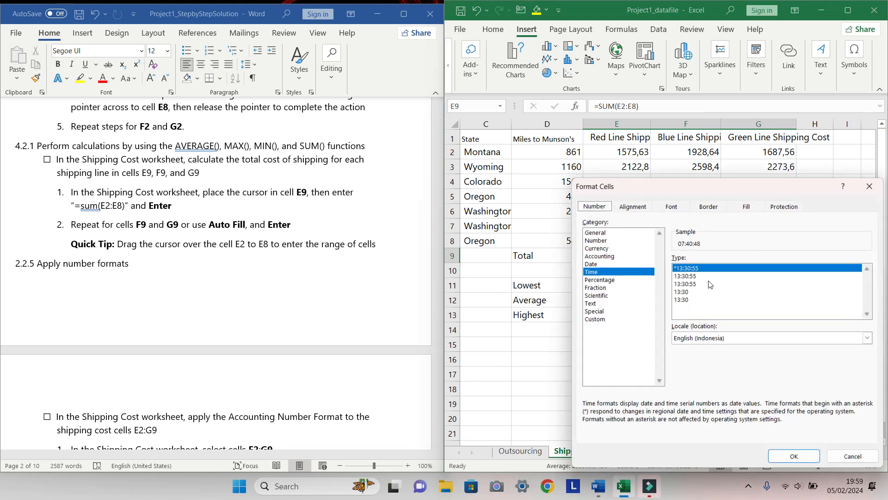
click(630, 236)
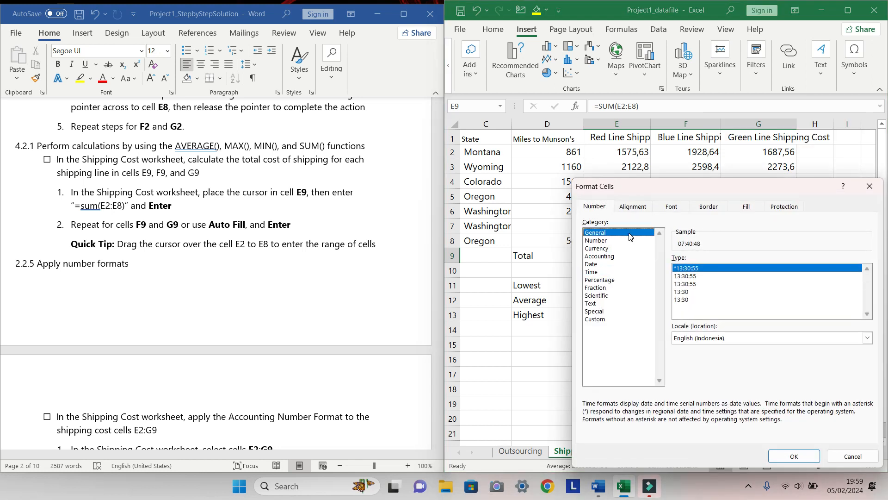
click(794, 456)
click(795, 359)
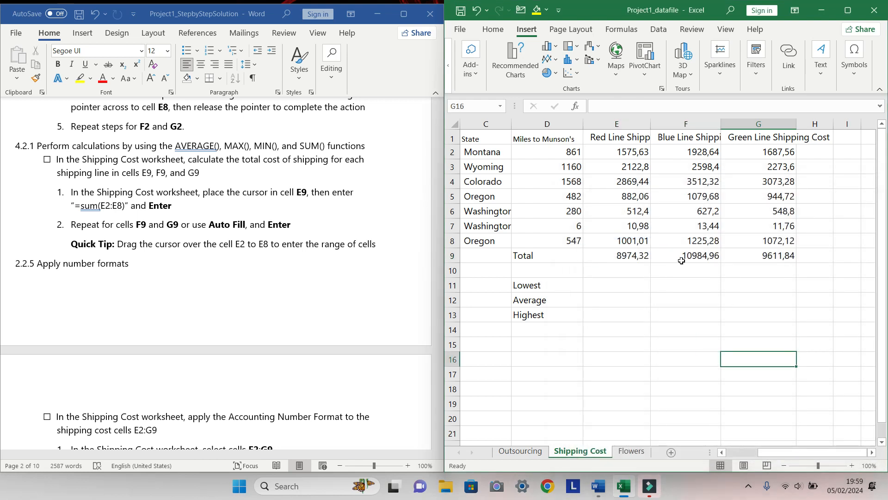
Tick the checkbox of the total shipping cost task in the instructions document
click(665, 284)
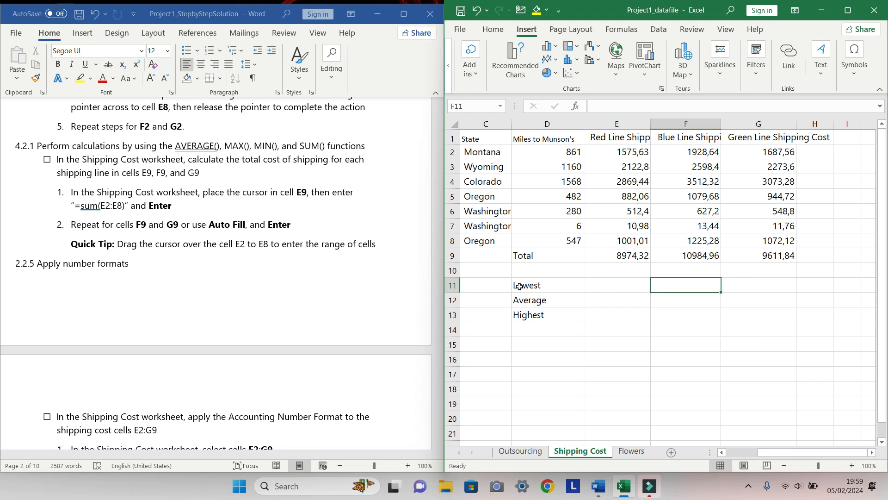
click(281, 303)
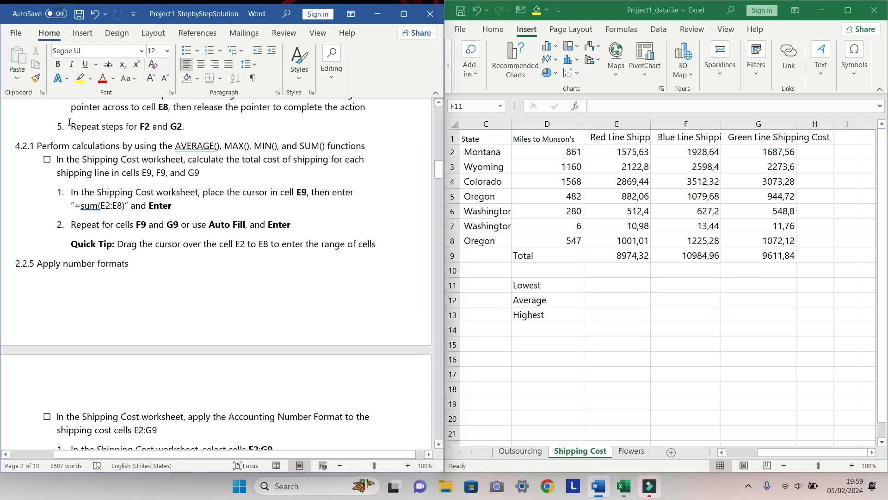
click(47, 159)
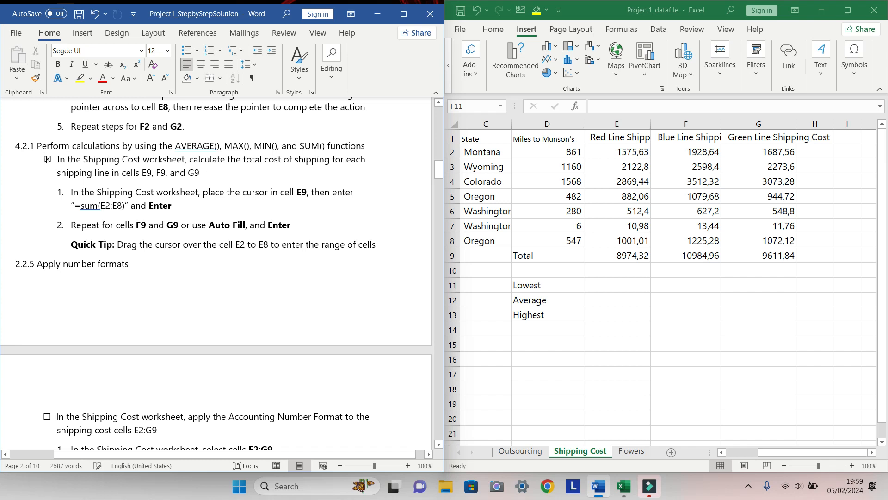
Apply the Accounting number format to the shipping cost cells E2:G9
scroll(201, 277, down, 2)
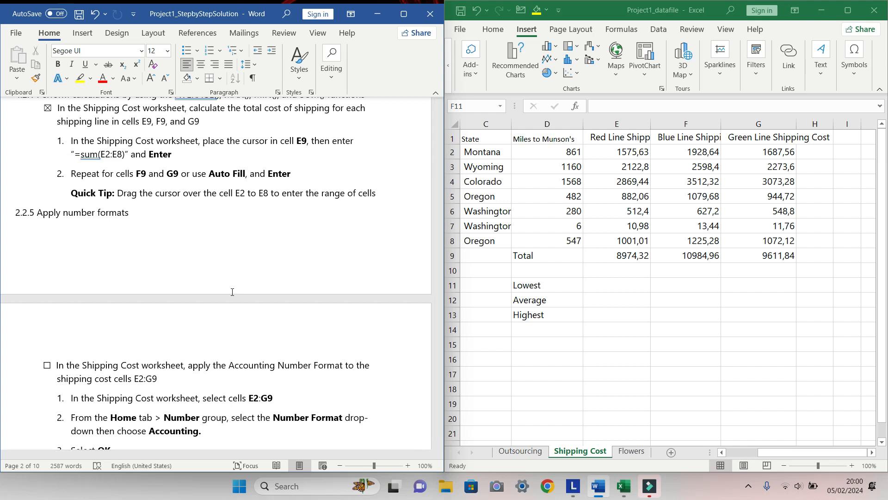
scroll(232, 296, down, 3)
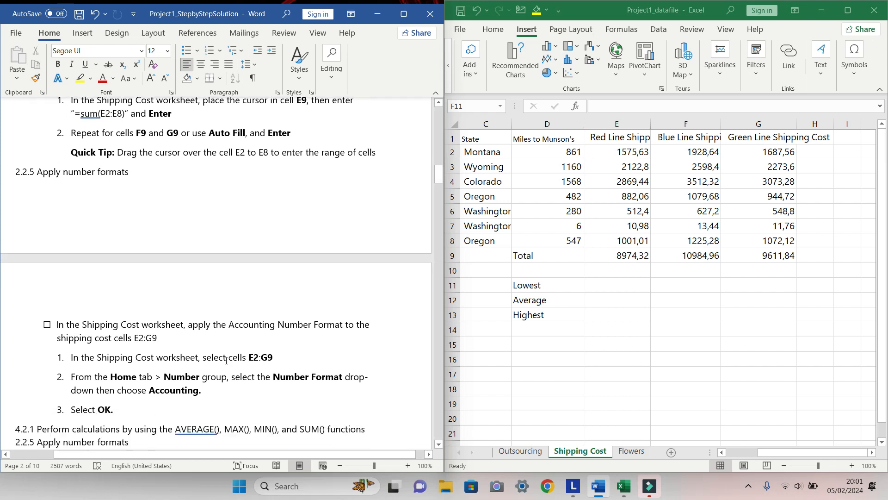
scroll(226, 361, down, 3)
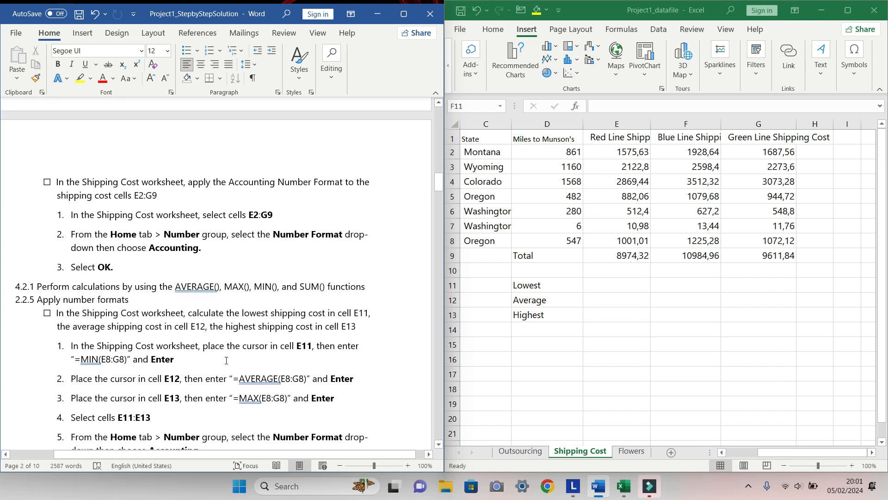
click(625, 150)
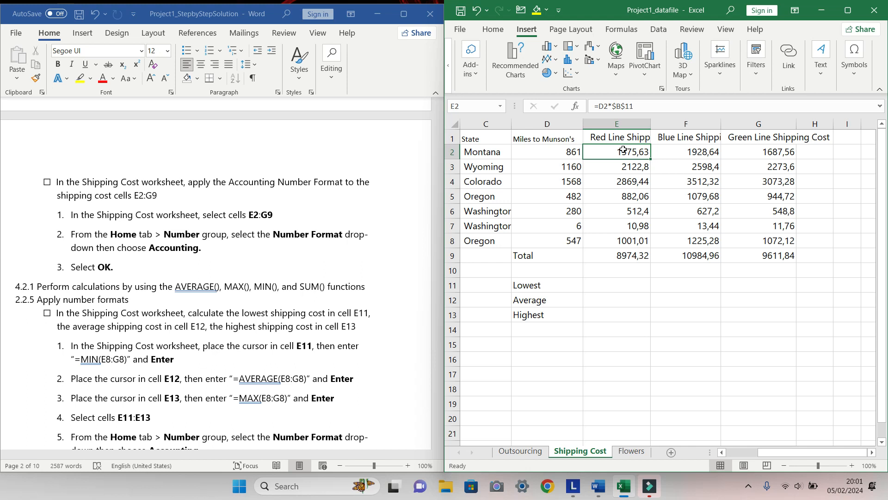
shift+click(779, 254)
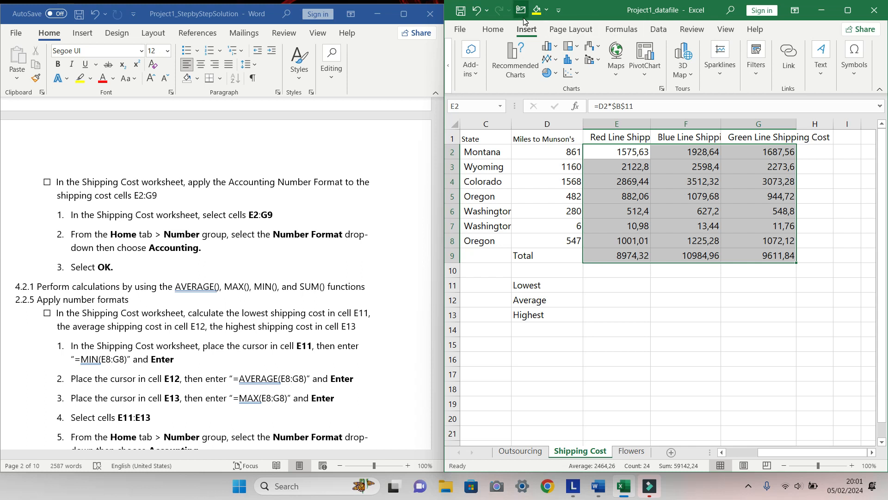
click(500, 34)
click(500, 34)
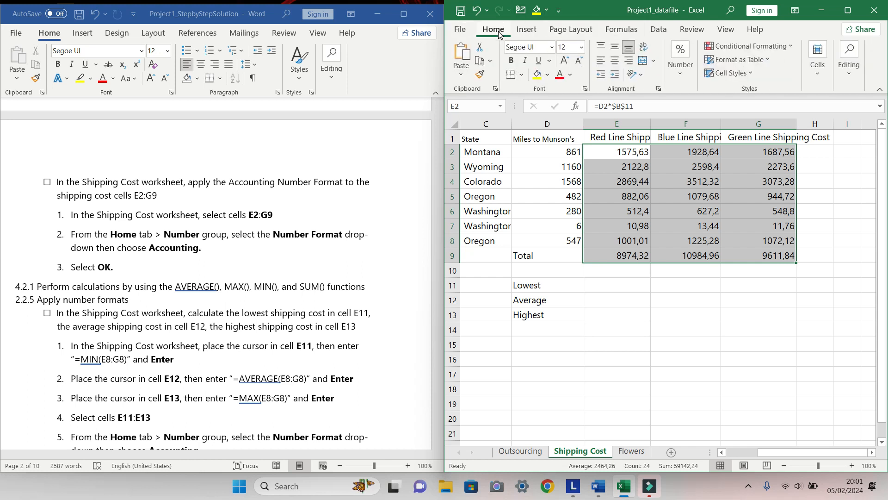
click(678, 67)
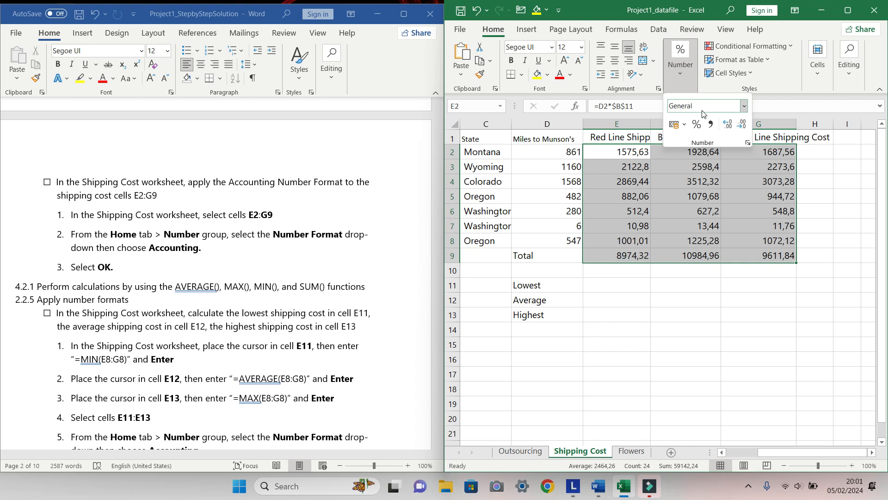
click(744, 106)
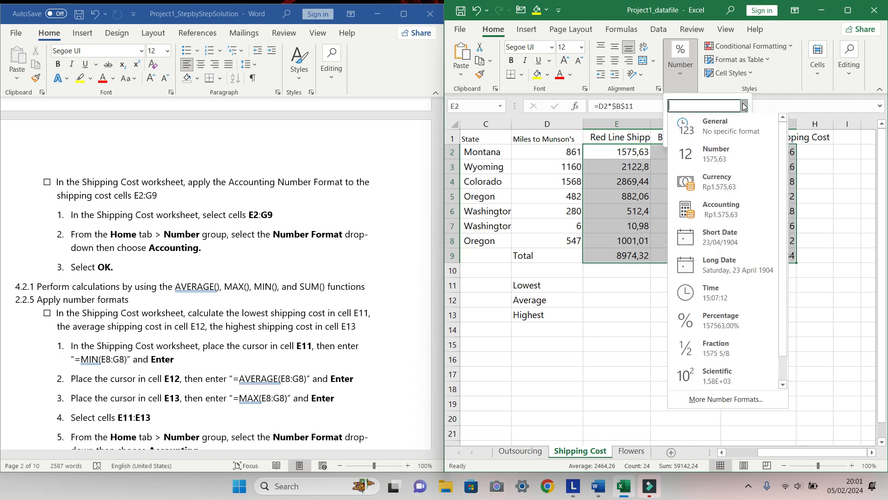
click(724, 209)
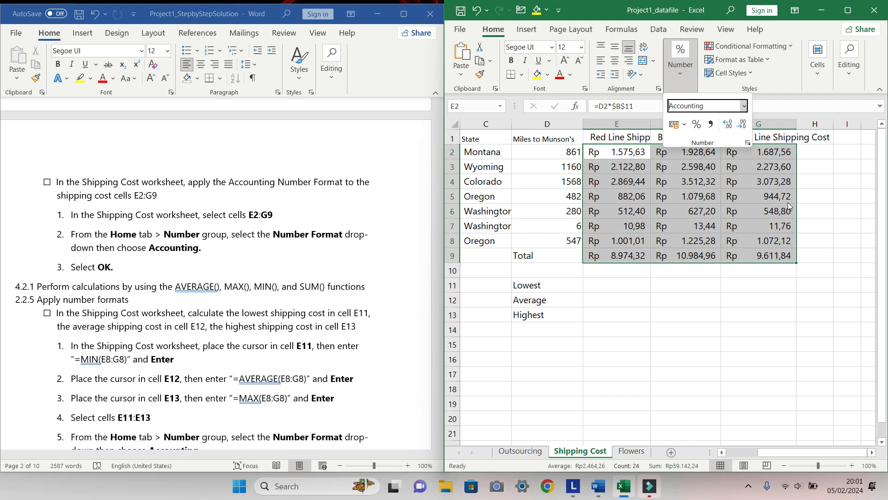
click(828, 193)
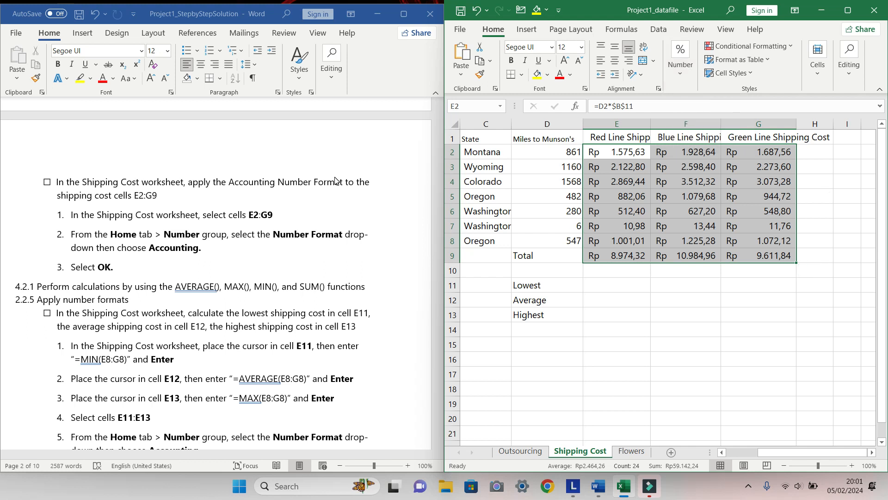
Tick the checkbox of the Accounting number format task in the instructions document
click(48, 184)
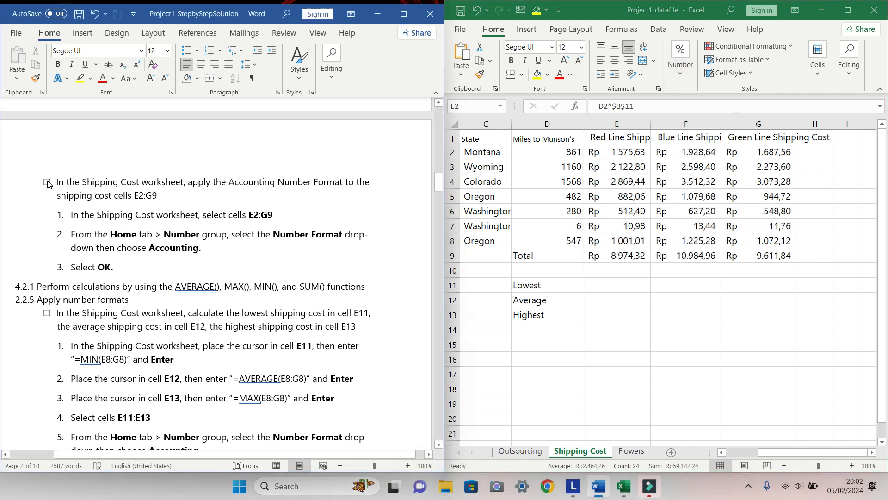
click(48, 182)
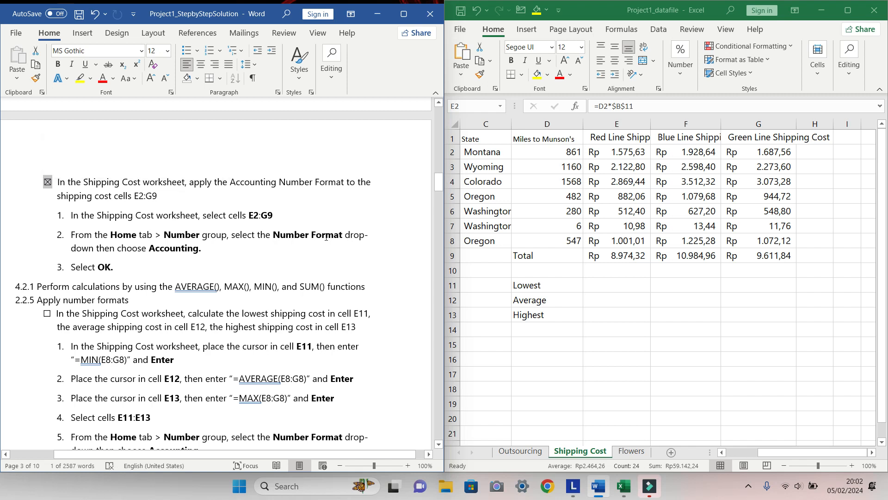
Enter the formula =MIN(E8:G8) in cell E11 for the lowest shipping cost
scroll(327, 236, down, 5)
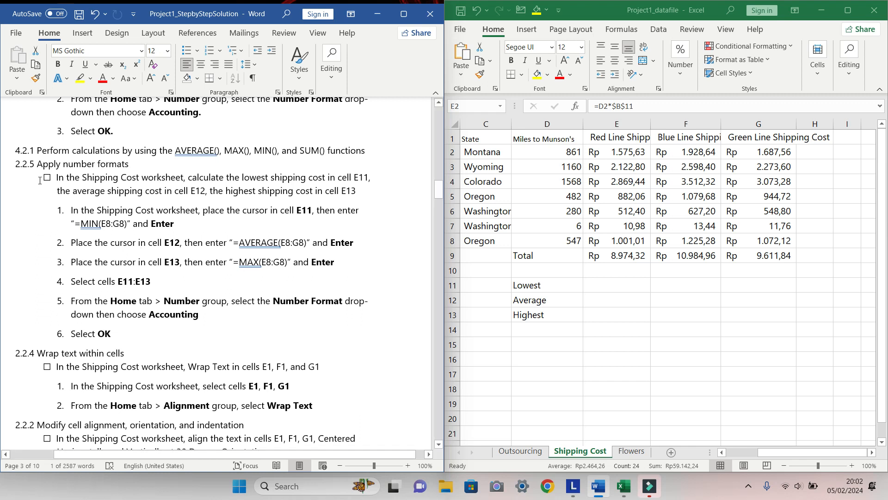
scroll(42, 181, down, 1)
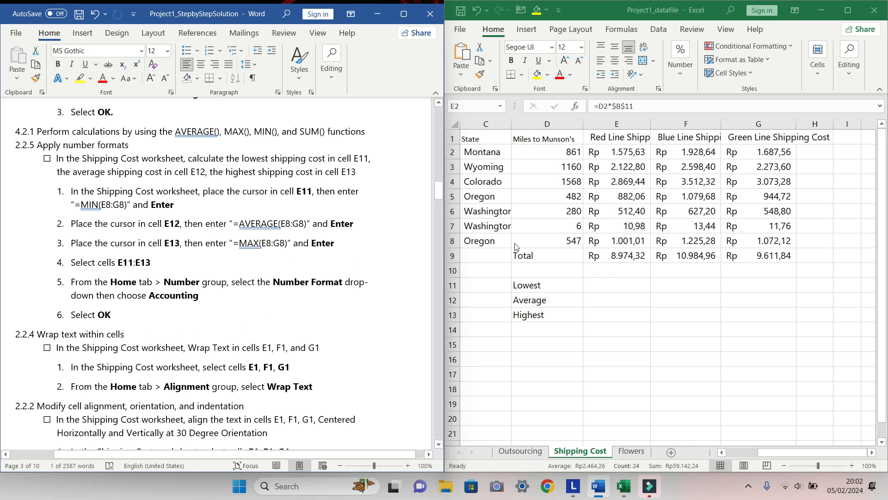
click(608, 288)
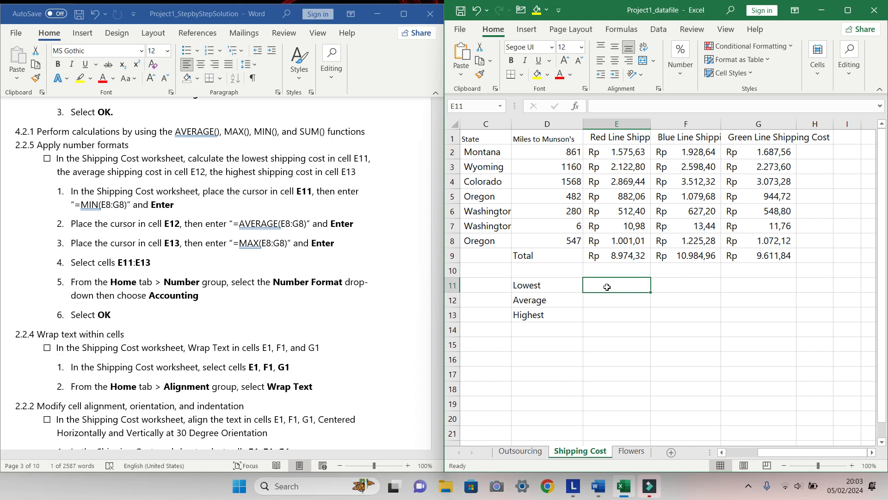
text(+)
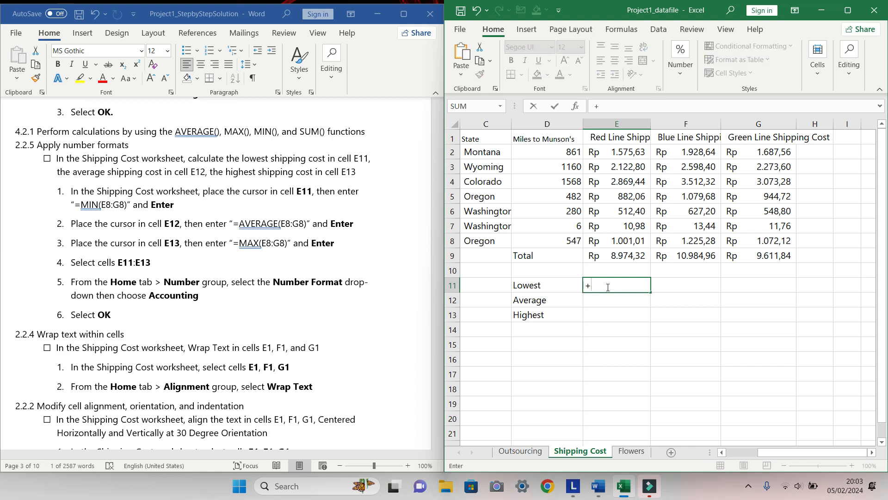
key(BackSpace)
text(=MIN)
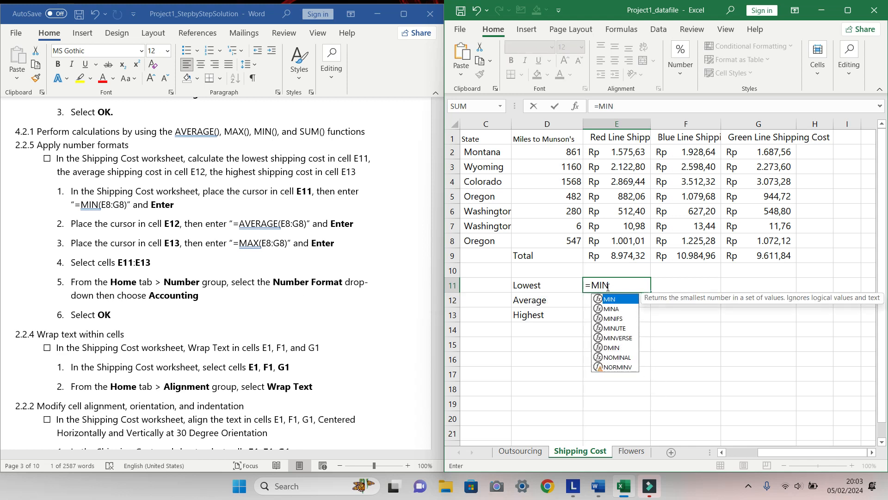
double_click(615, 300)
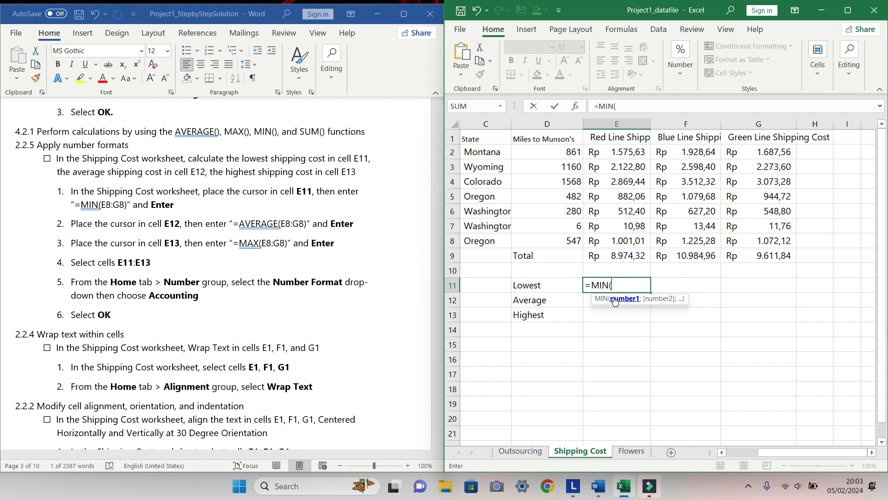
text(E8)
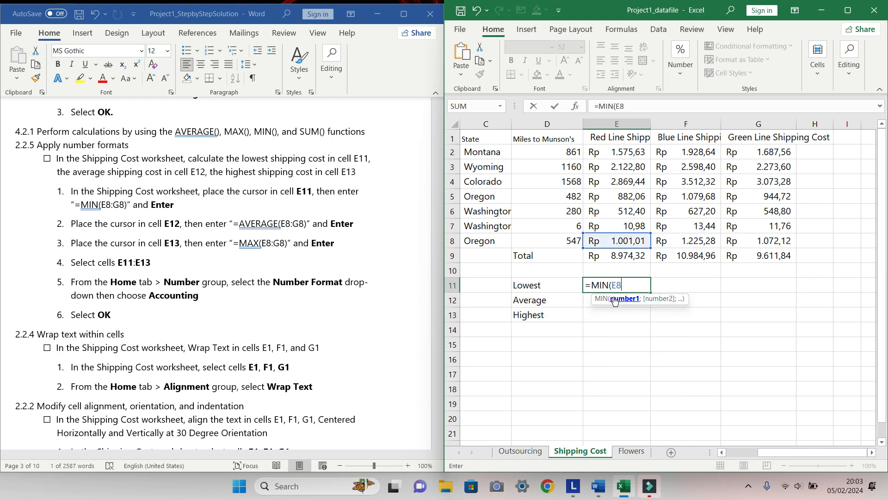
text(:G8)
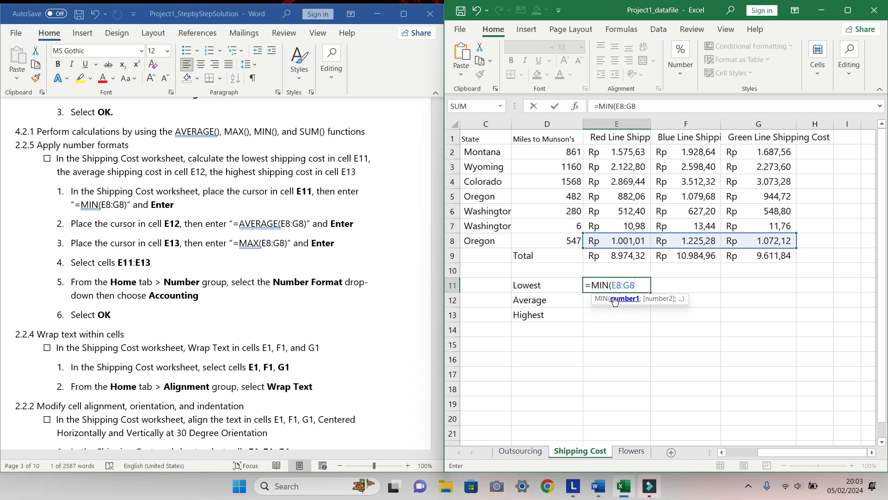
key(Return)
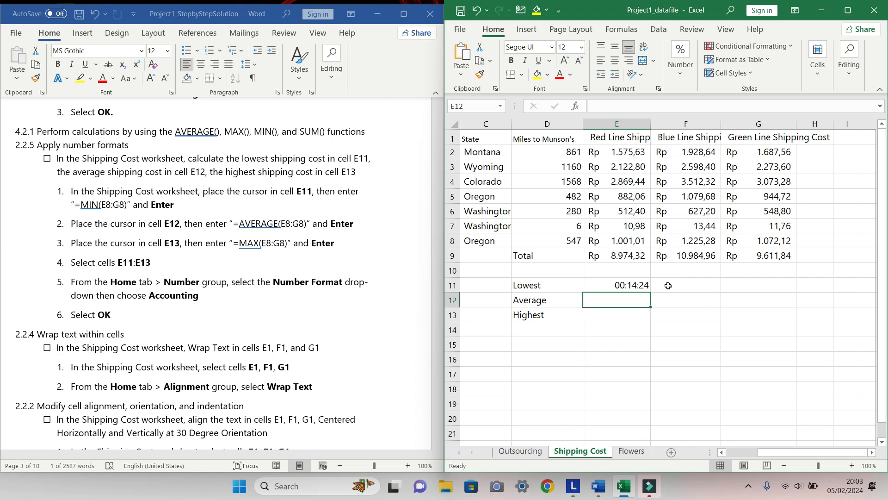
Enter the formula =AVERAGE(E8:G8) in cell E12 for the average shipping cost
text(=)
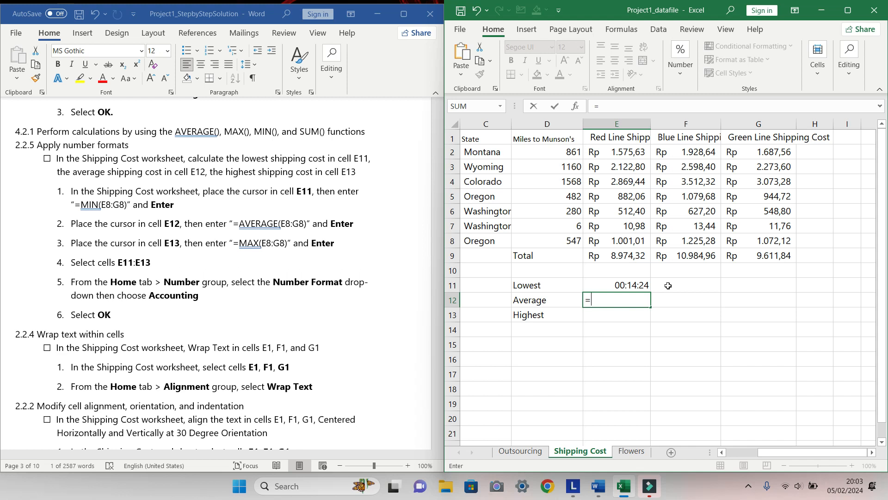
text(AVERAGE)
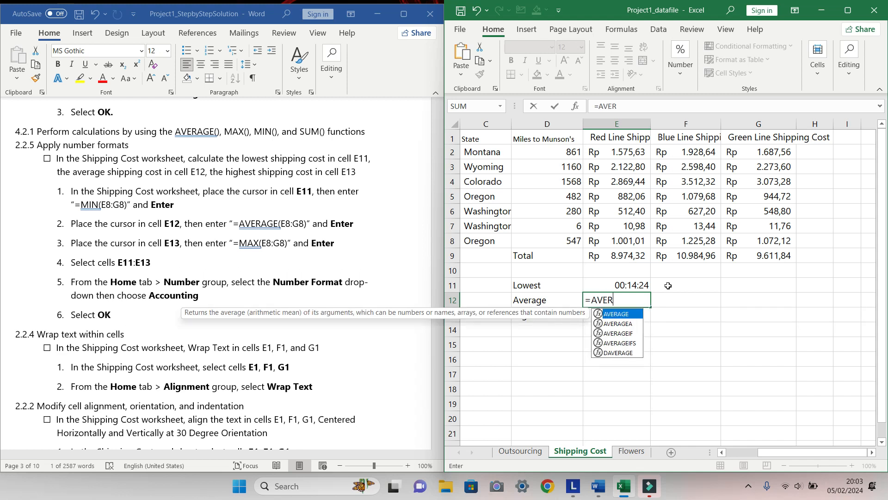
double_click(628, 316)
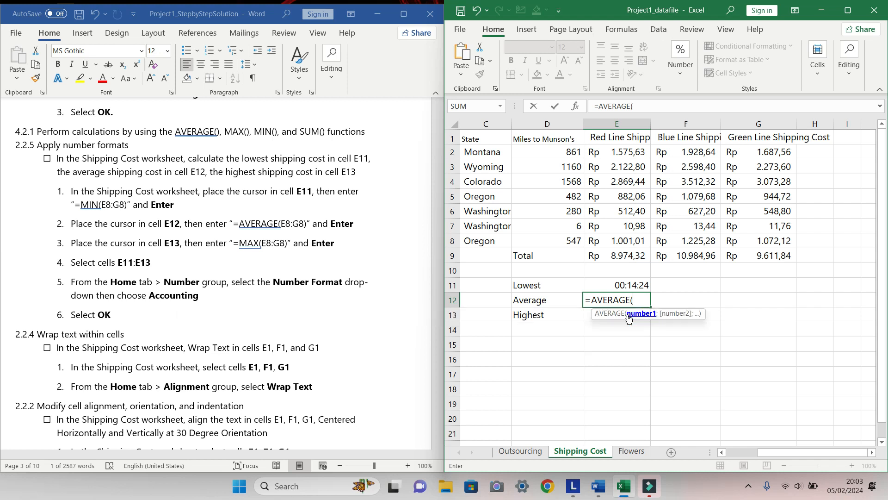
text(()
key(BackSpace)
text(e)
key(BackSpace)
text(E8)
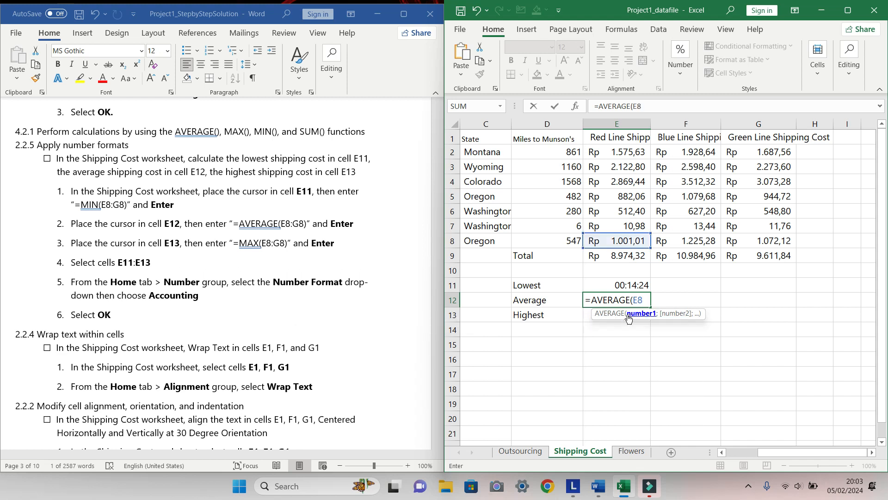
text(:g)
key(BackSpace)
text(G8)
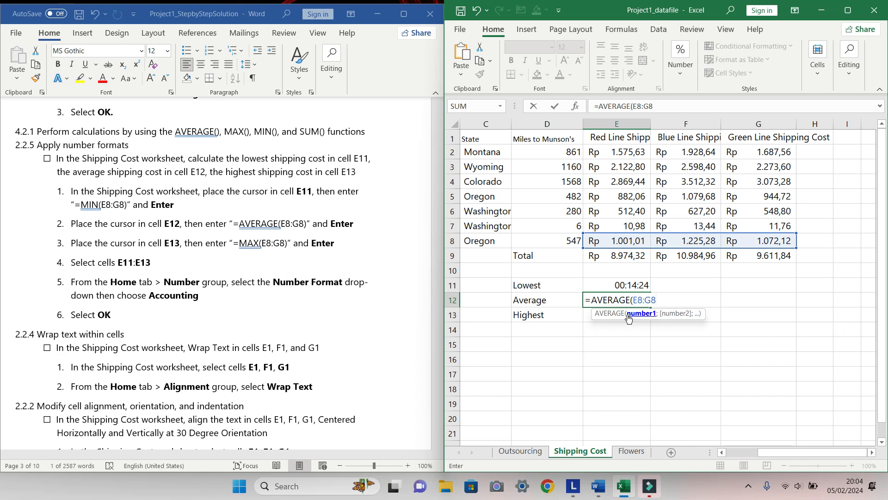
key(Return)
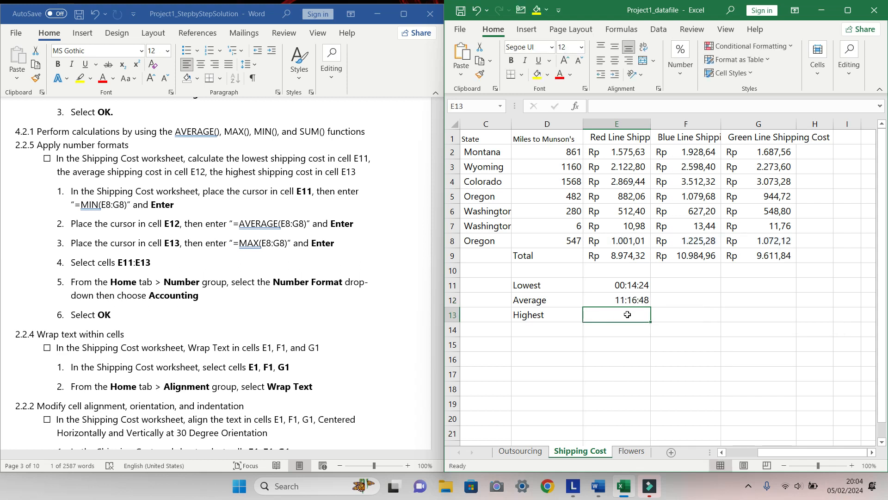
Enter the formula =MAX(E8:G8) in cell E13 for the highest shipping cost
text(=)
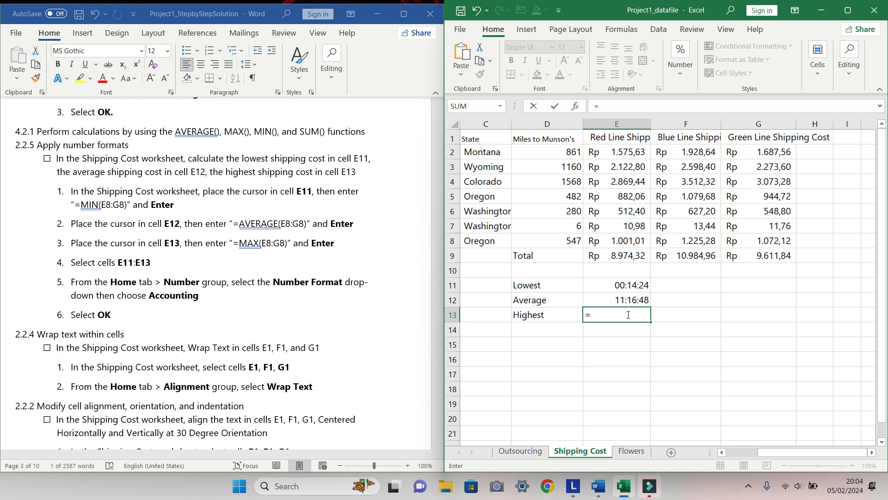
text(MAX)
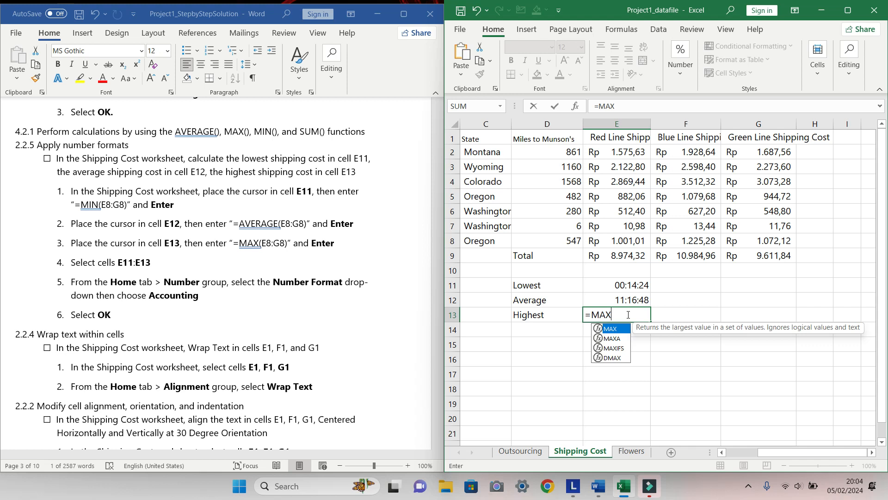
double_click(613, 330)
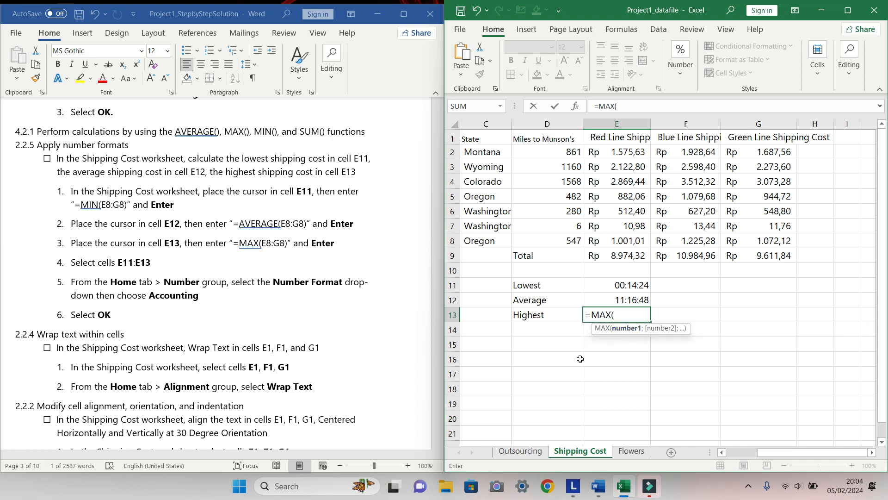
text(E8)
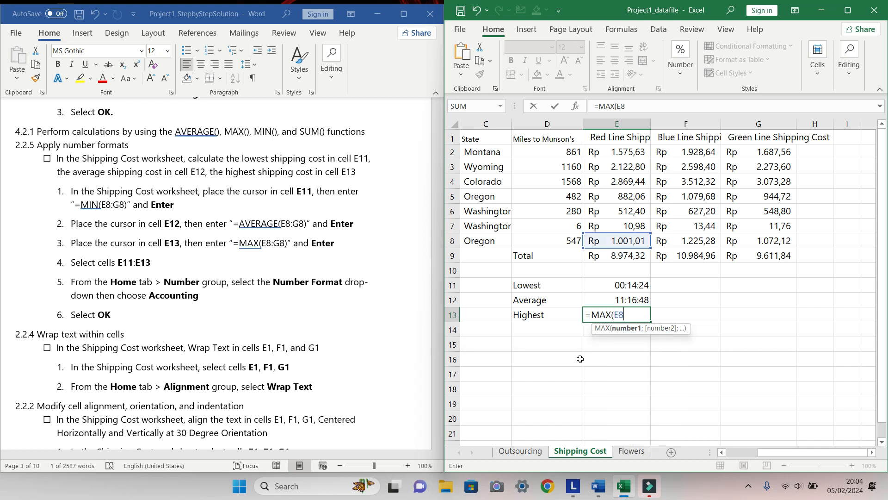
text(:G8)
key(Return)
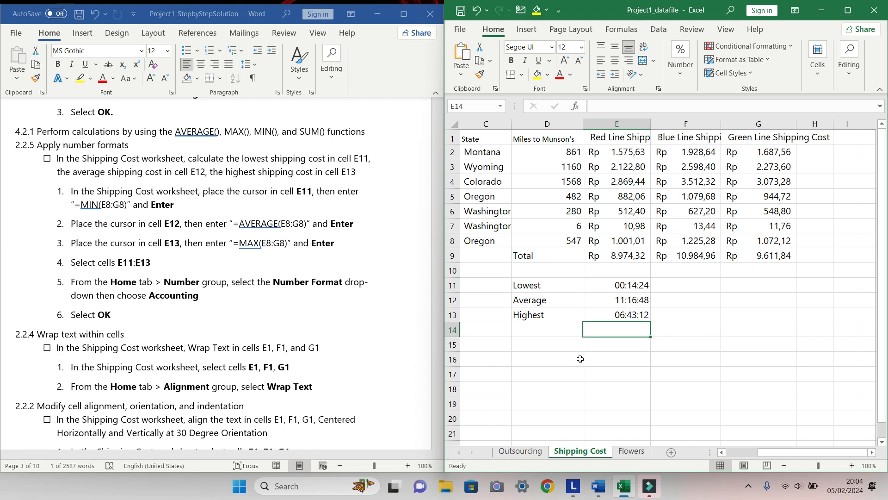
Apply the Accounting number format to the lowest, average and highest cost cells E11:E13
click(618, 284)
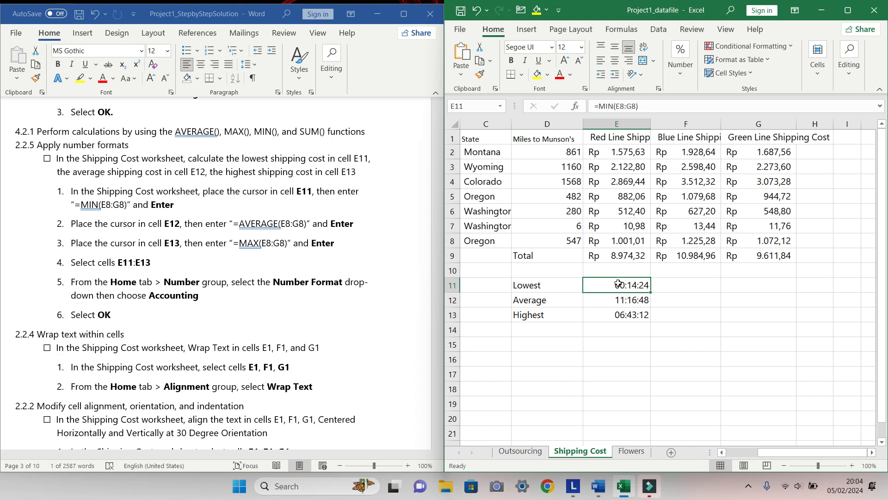
shift+click(620, 316)
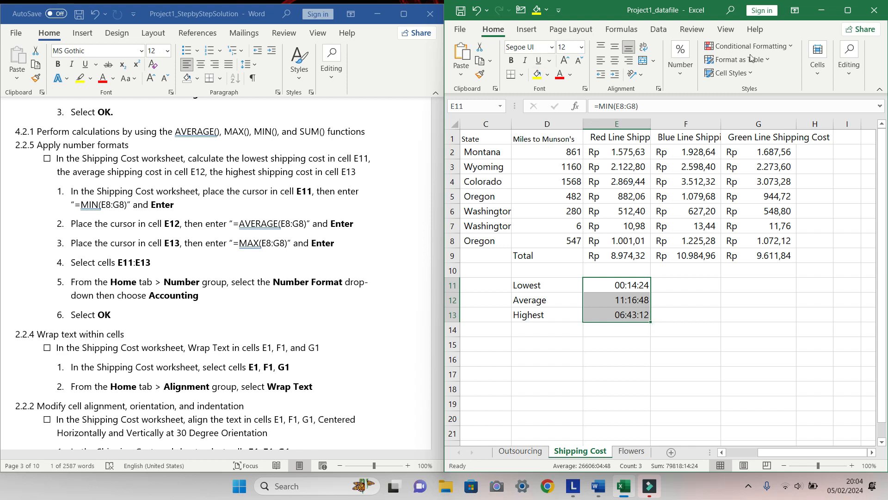
click(682, 77)
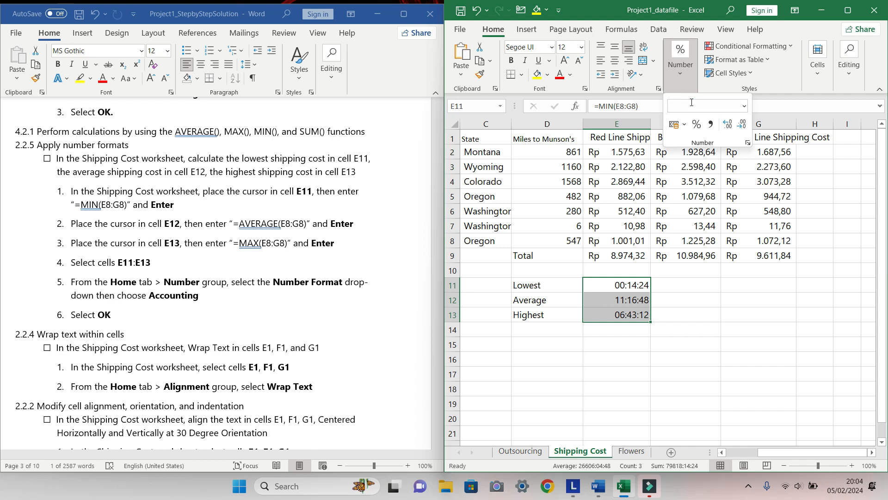
click(744, 106)
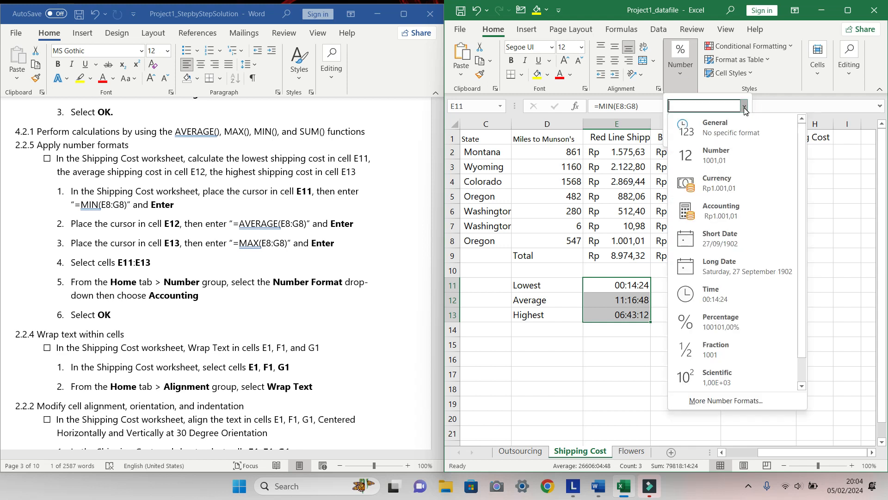
click(708, 211)
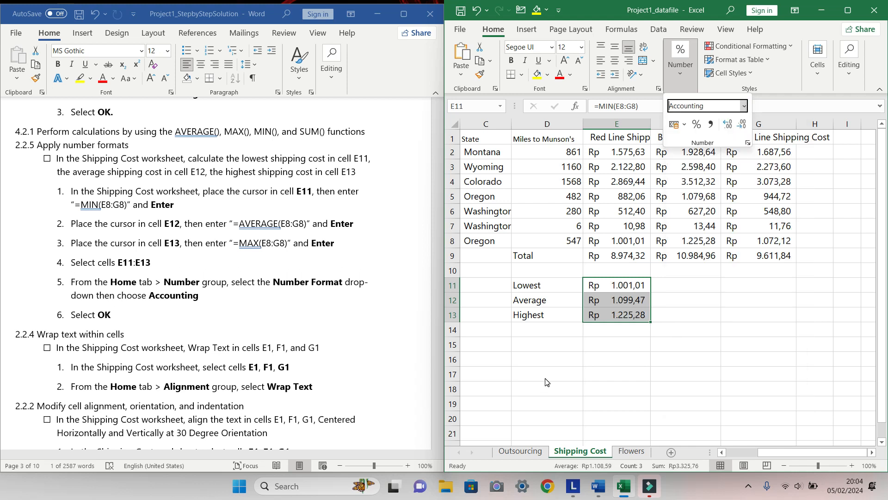
Tick the checkbox of the lowest, average and highest shipping cost task in the instructions document
click(49, 164)
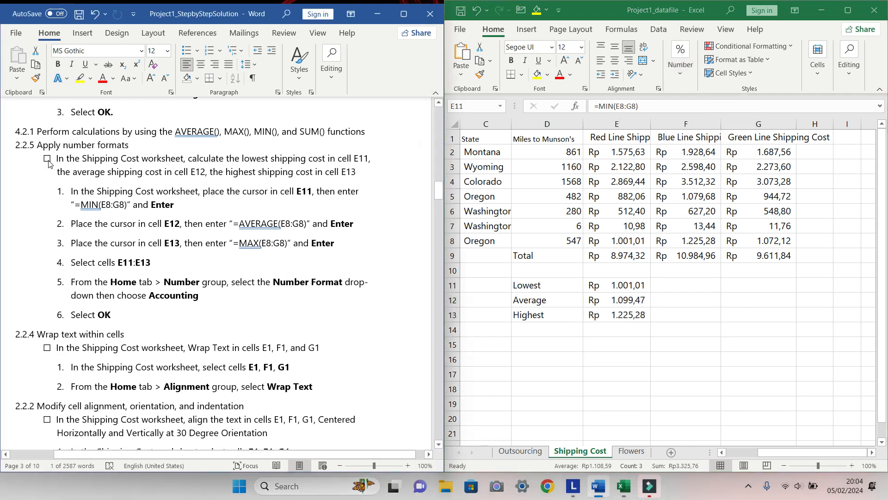
click(48, 160)
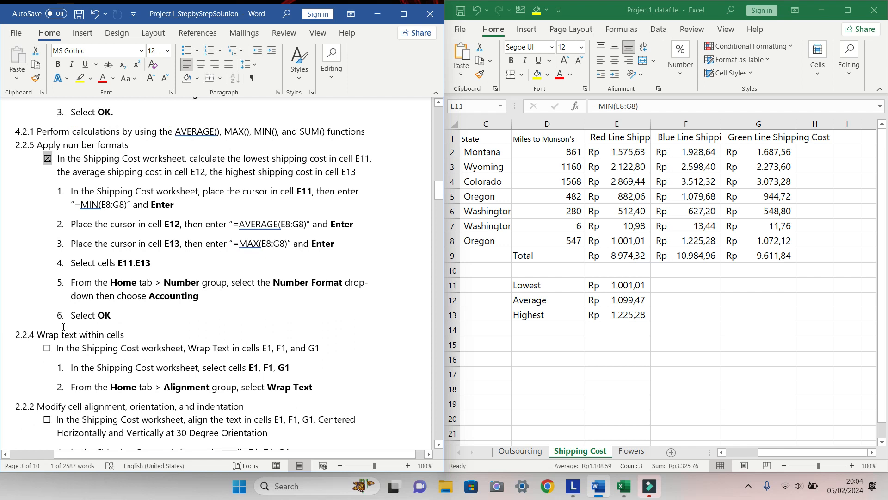
Turn on Wrap text for the header cells E1:G1 of the Shipping Cost worksheet
scroll(224, 327, down, 3)
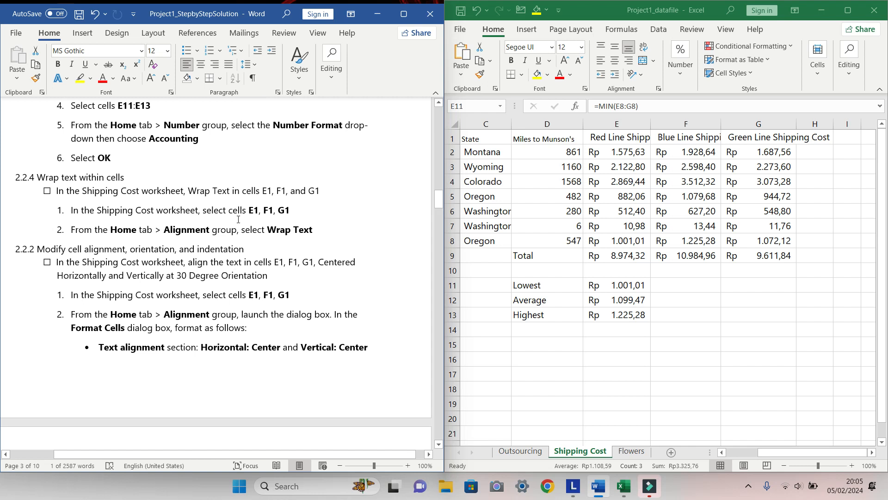
scroll(238, 219, down, 1)
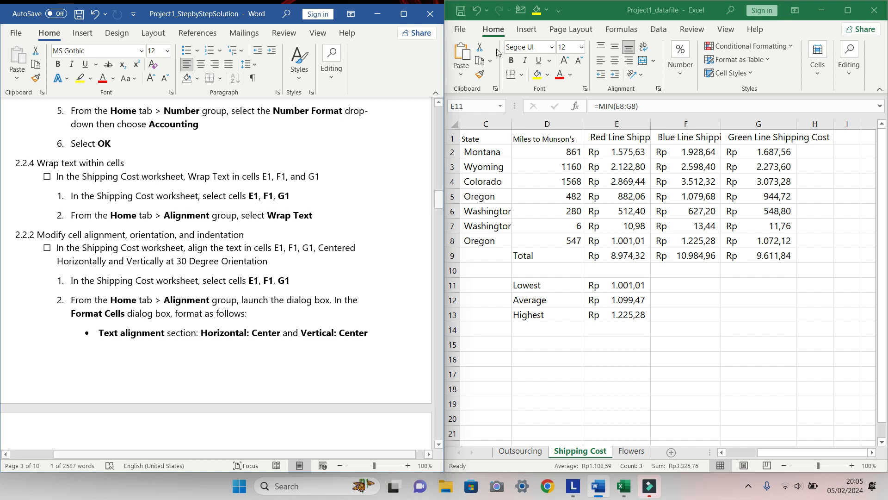
click(613, 143)
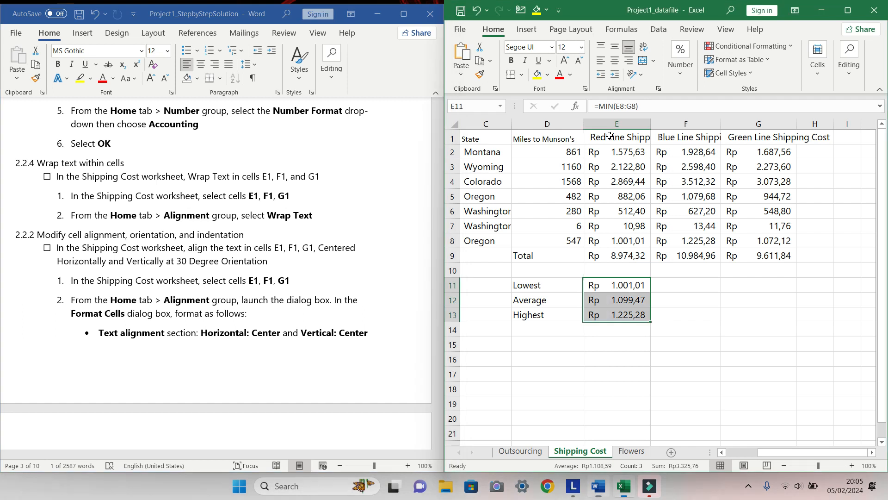
click(609, 136)
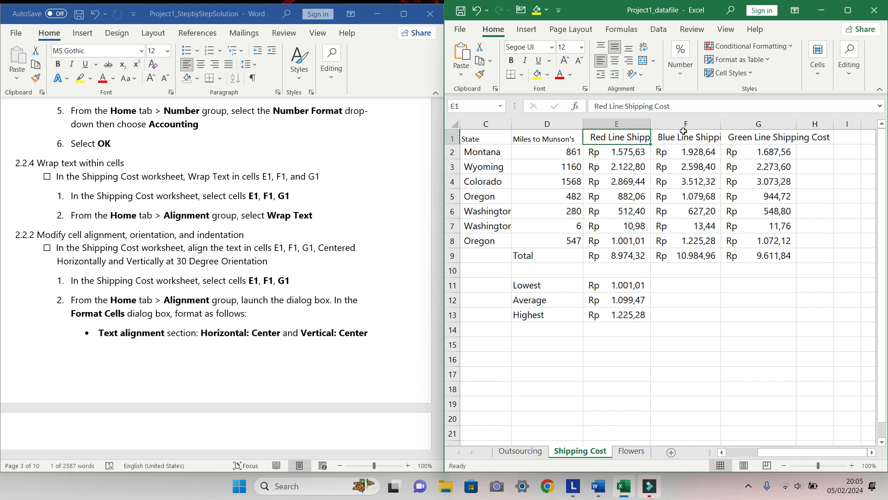
shift+click(788, 138)
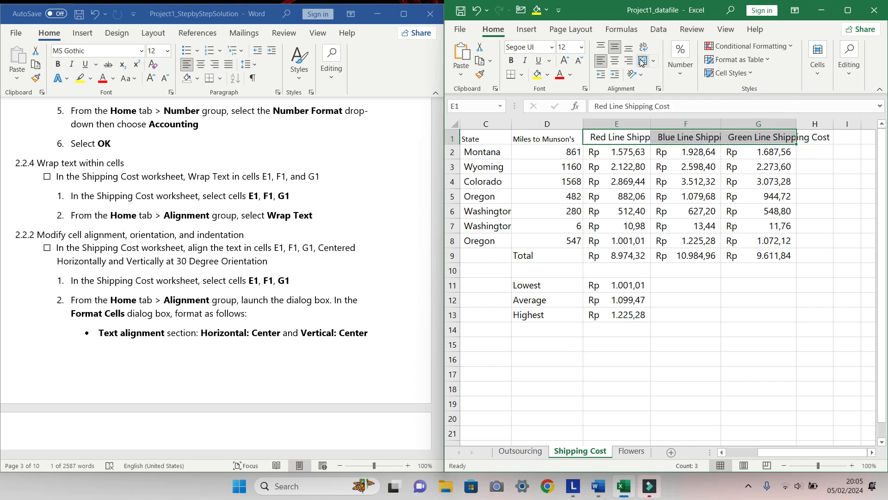
click(658, 90)
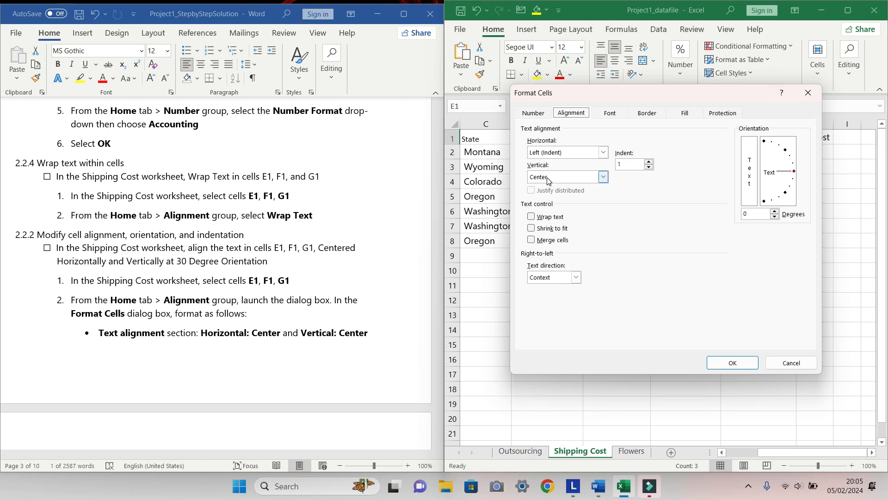
click(535, 219)
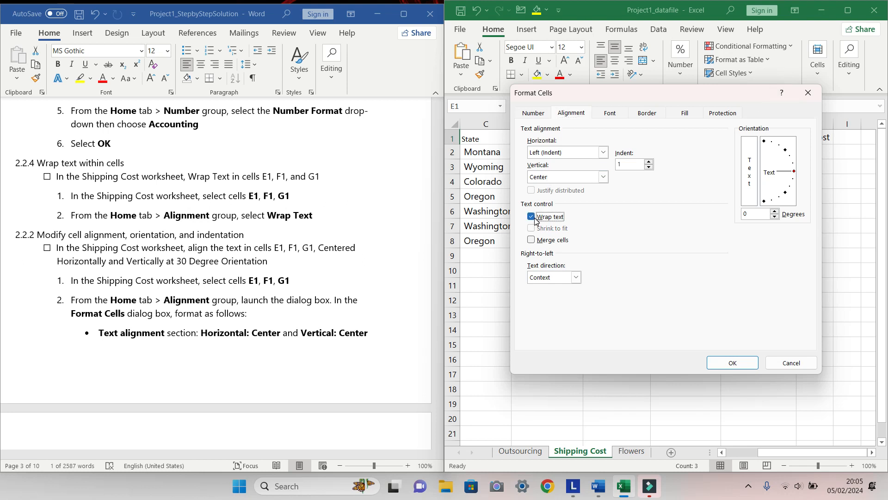
click(741, 362)
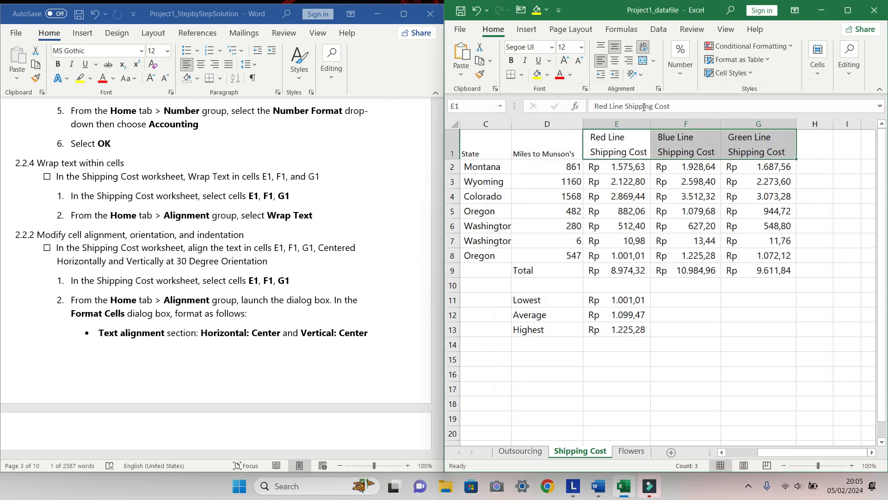
click(654, 60)
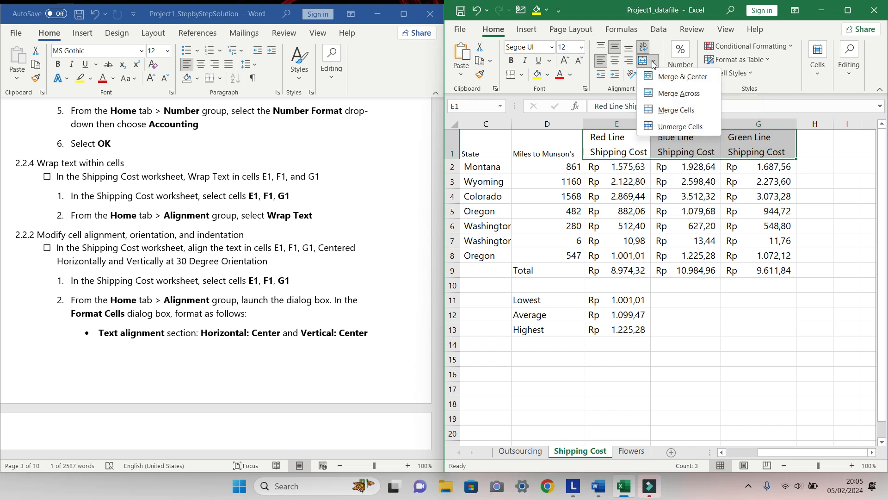
click(624, 81)
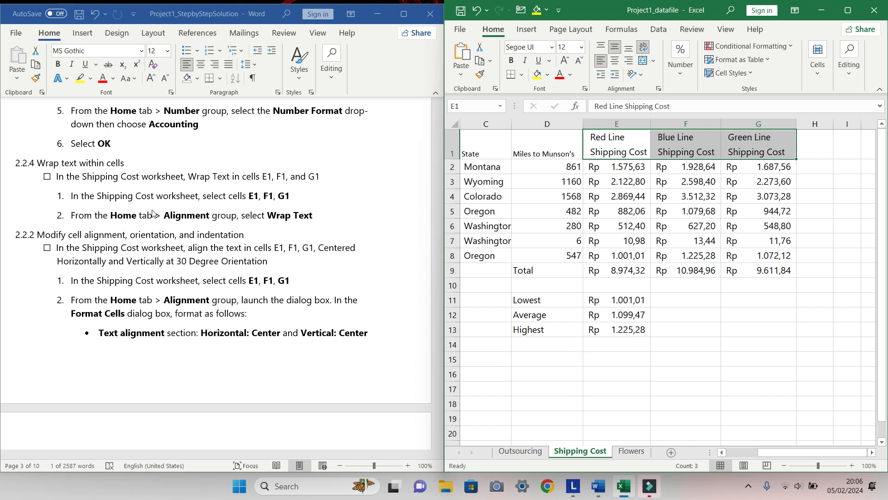
Tick the checkbox of the Wrap Text task in the instructions document
click(47, 180)
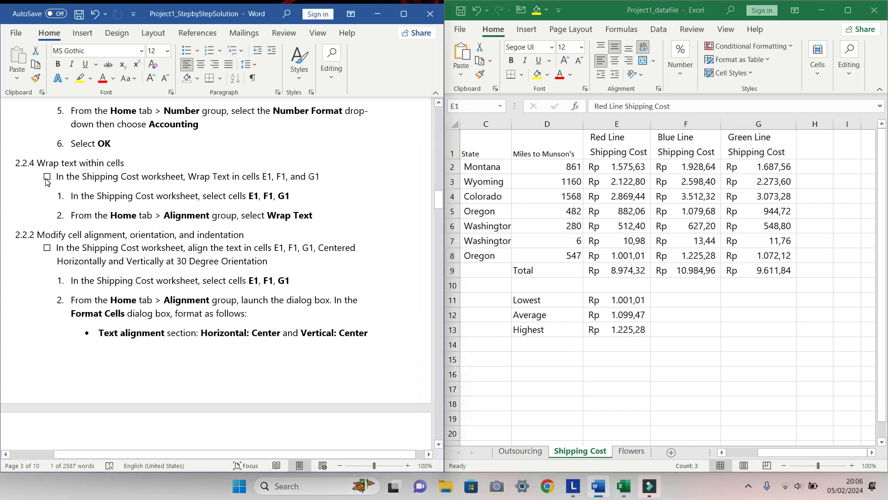
click(46, 179)
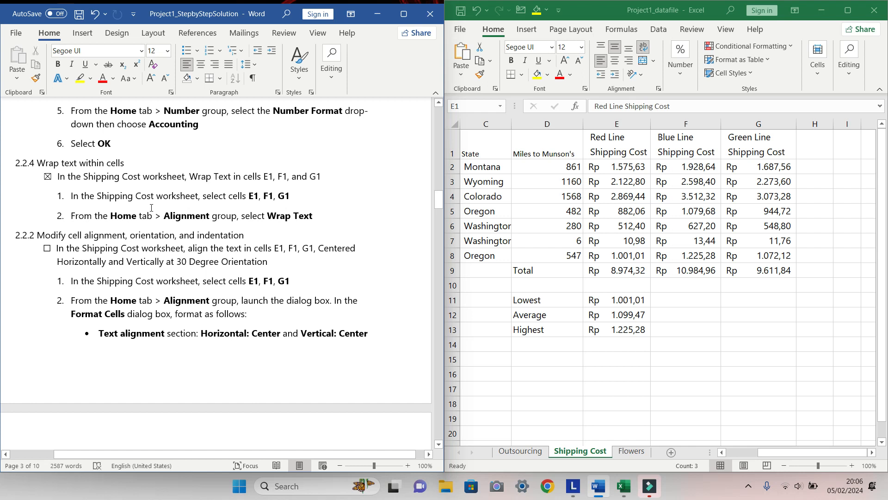
scroll(172, 236, down, 3)
scroll(172, 236, down, 3)
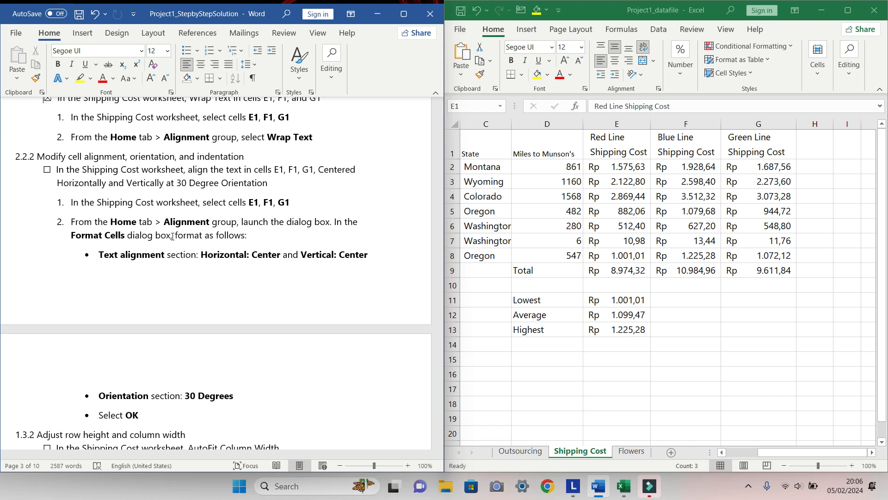
Align header cells E1:G1 centered horizontally and vertically with a text orientation of 30 degrees
click(614, 142)
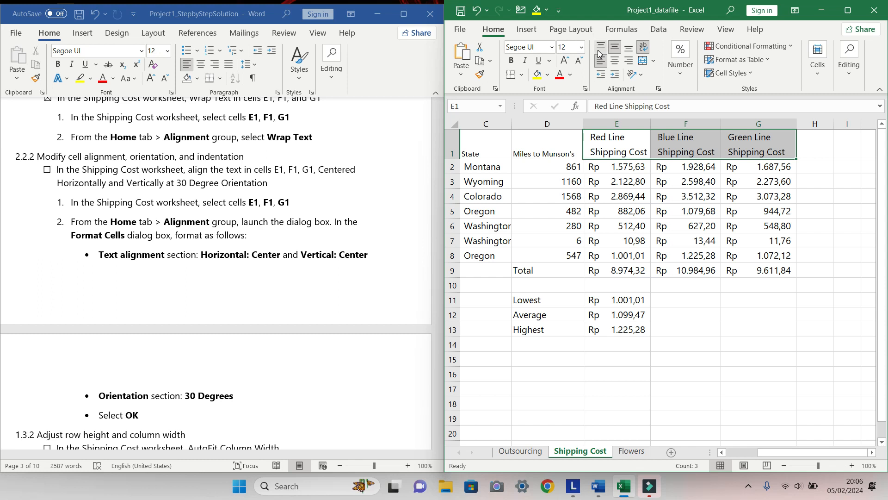
click(659, 89)
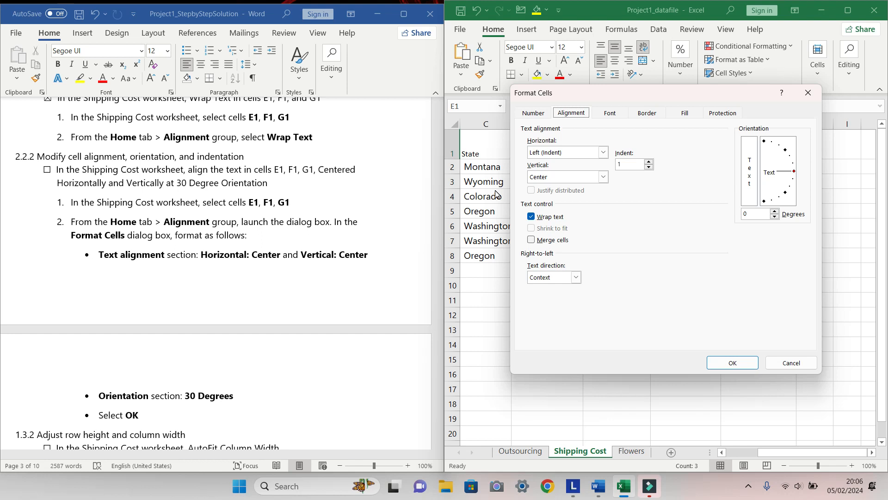
click(603, 153)
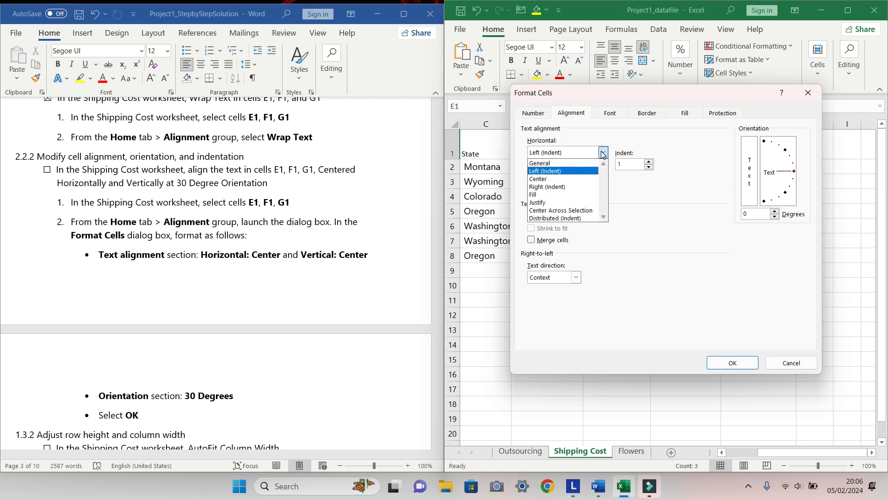
click(555, 179)
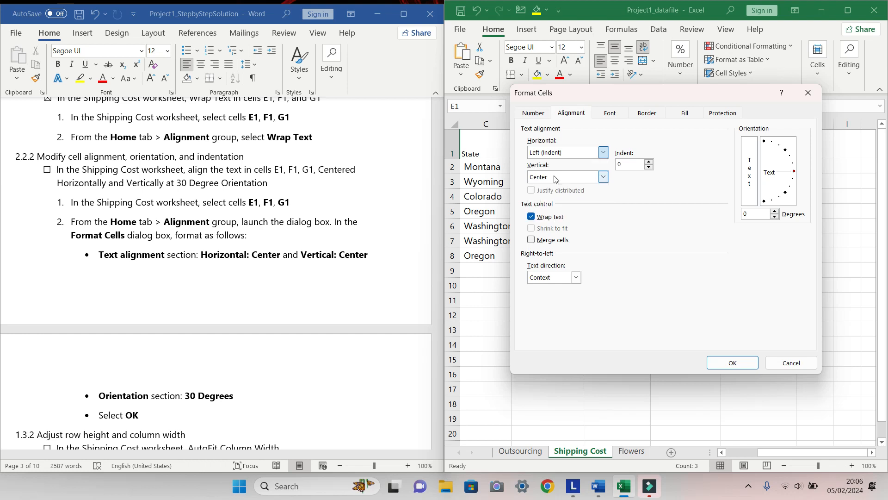
click(603, 177)
click(577, 198)
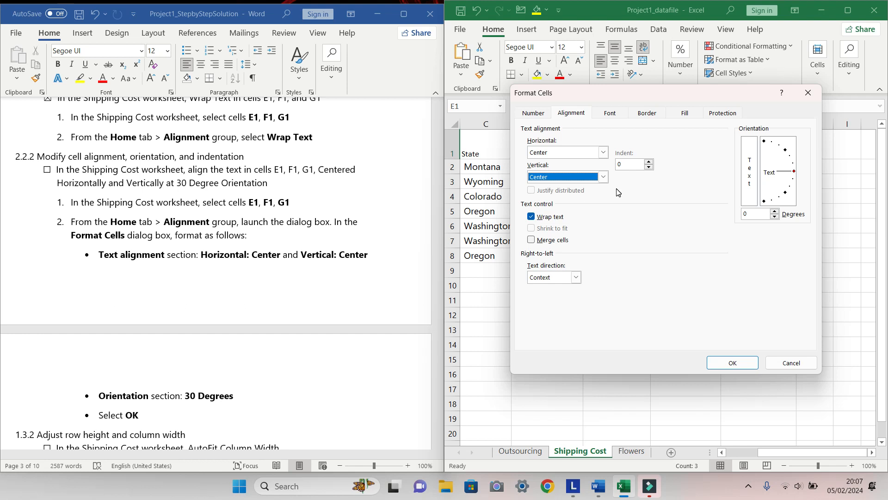
click(753, 215)
key(BackSpace)
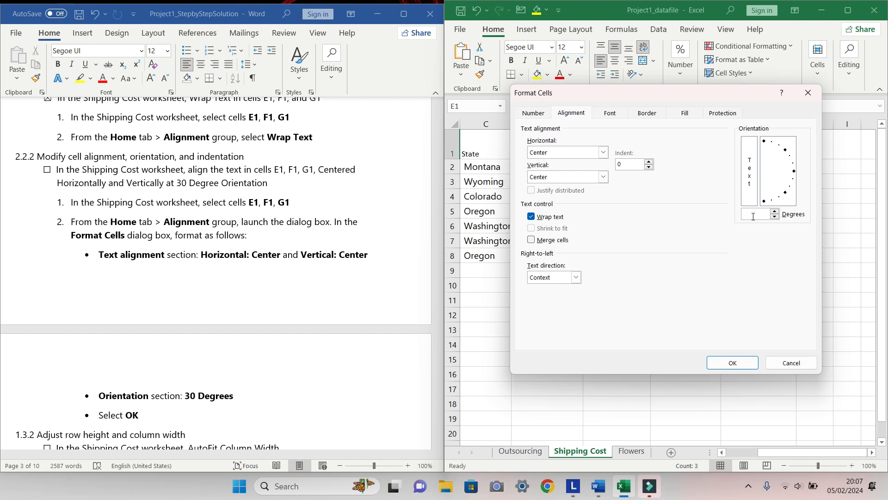
text(30)
click(753, 357)
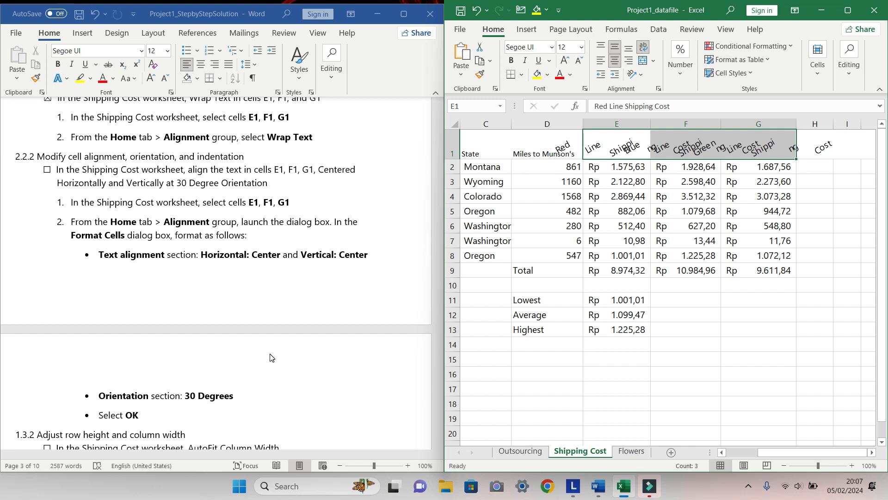
Tick the checkbox of the cell alignment and orientation task in the instructions document
scroll(217, 332, down, 1)
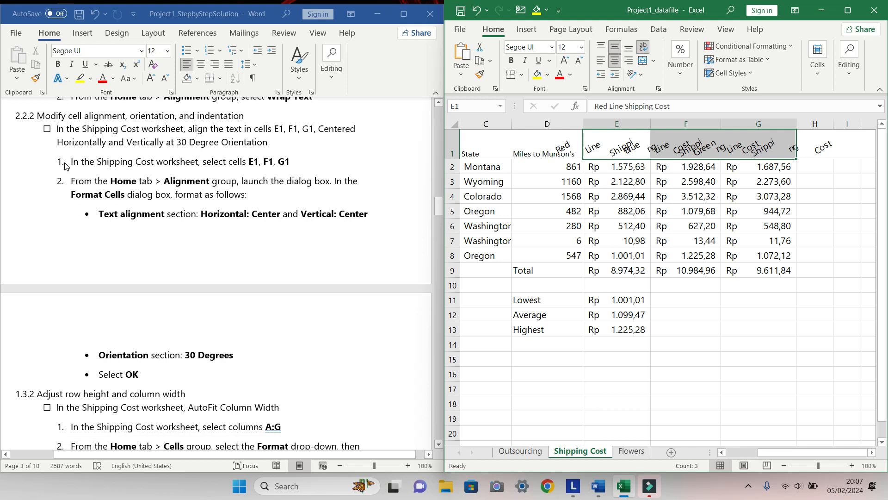
click(46, 132)
click(47, 129)
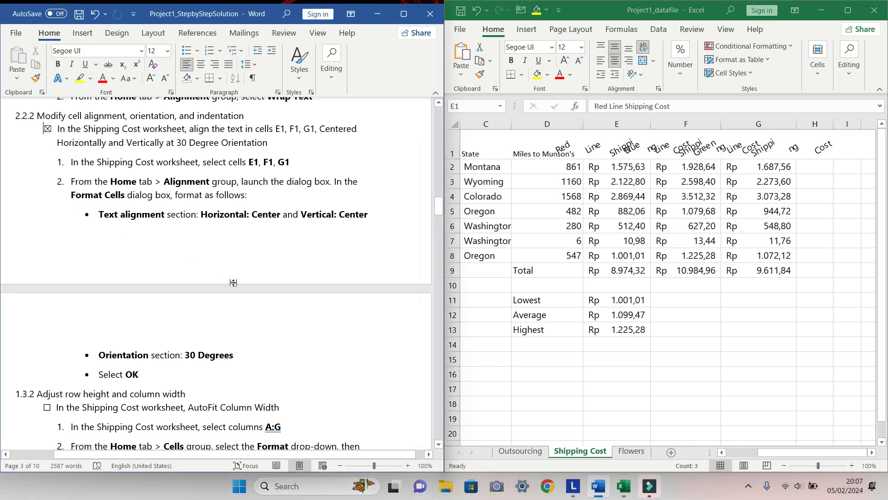
AutoFit the column width of columns A through G on the Shipping Cost worksheet
scroll(234, 282, down, 3)
scroll(234, 282, down, 1)
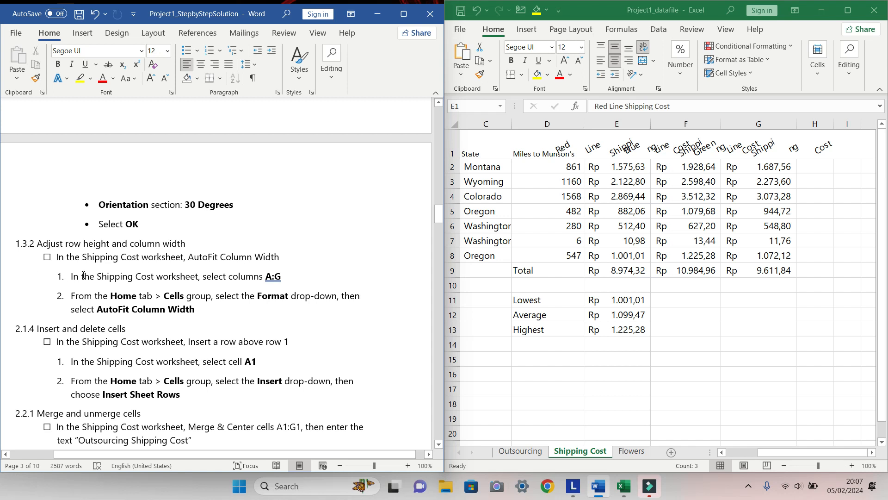
click(47, 257)
click(47, 256)
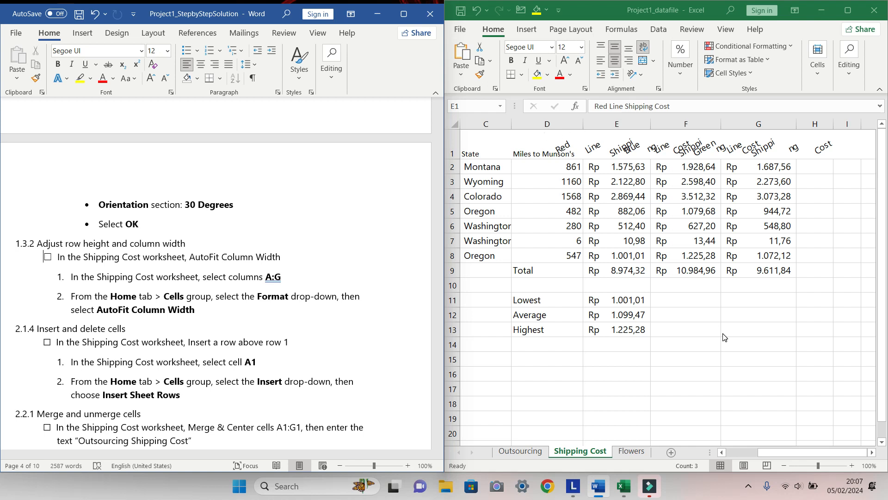
click(772, 457)
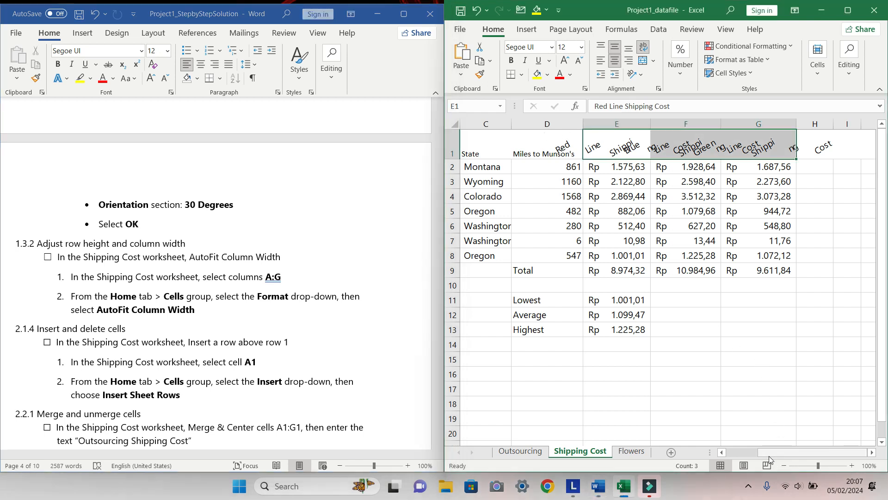
drag(769, 451, 738, 449)
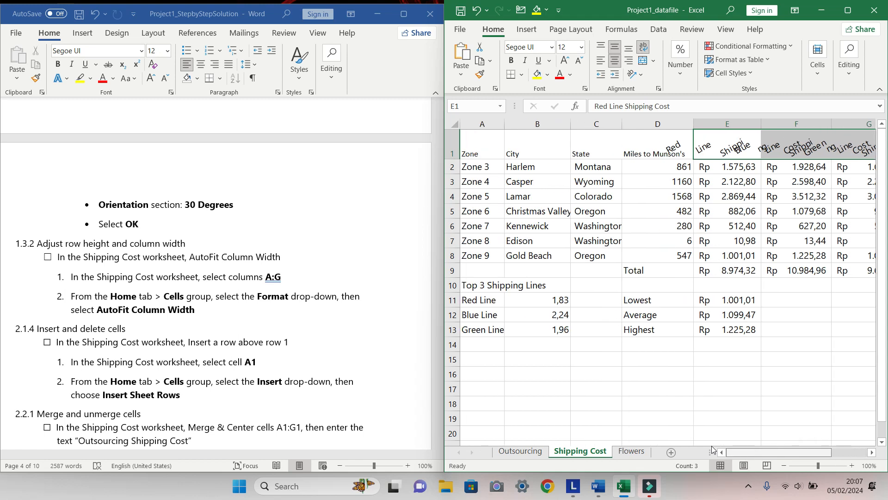
click(481, 124)
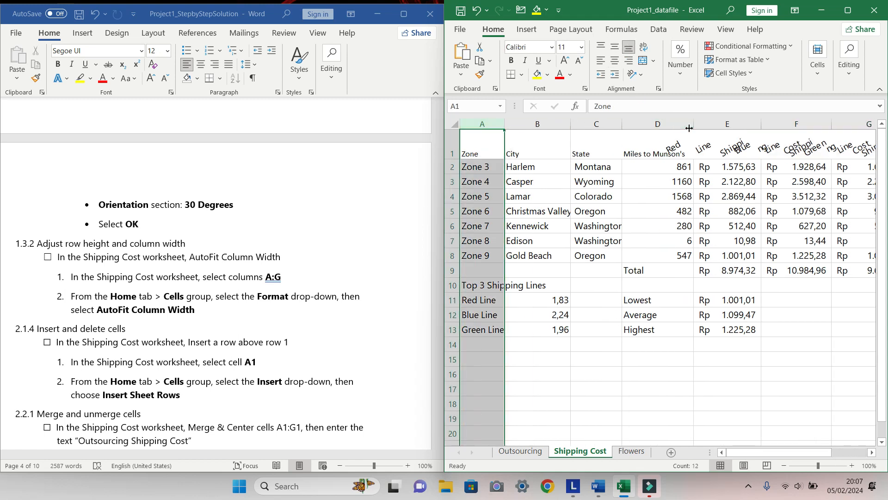
shift+click(859, 120)
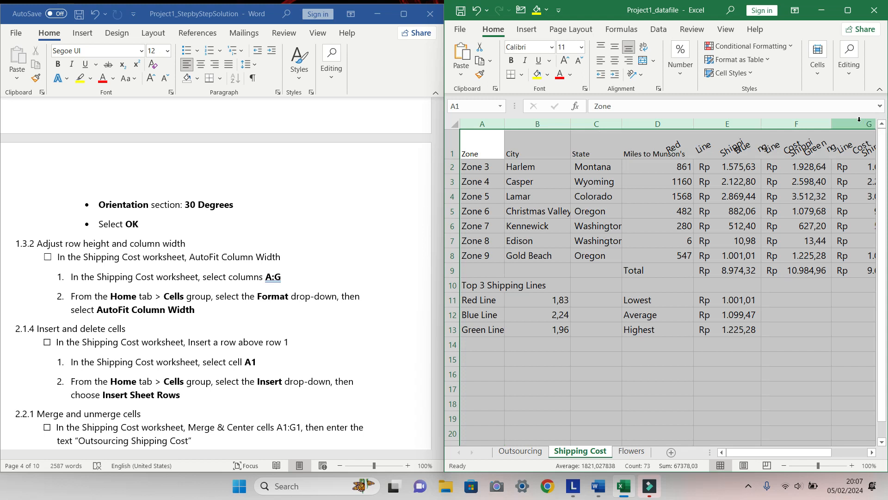
drag(772, 449, 802, 450)
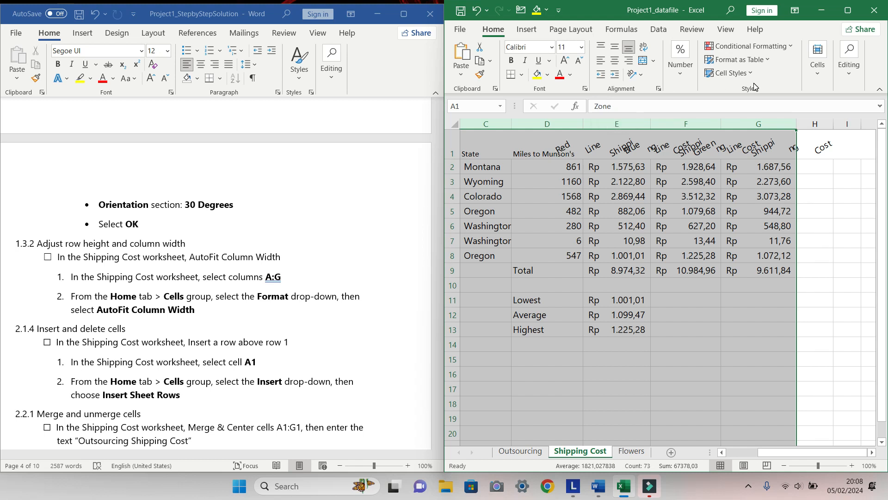
click(819, 77)
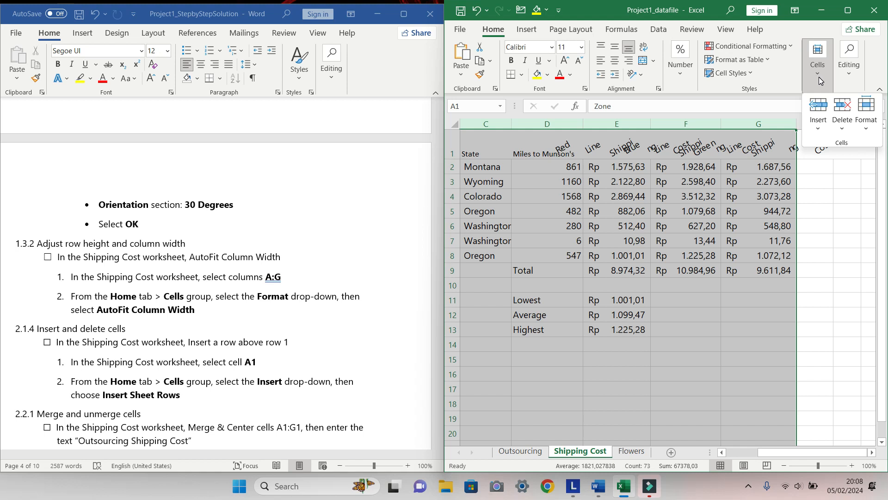
click(867, 132)
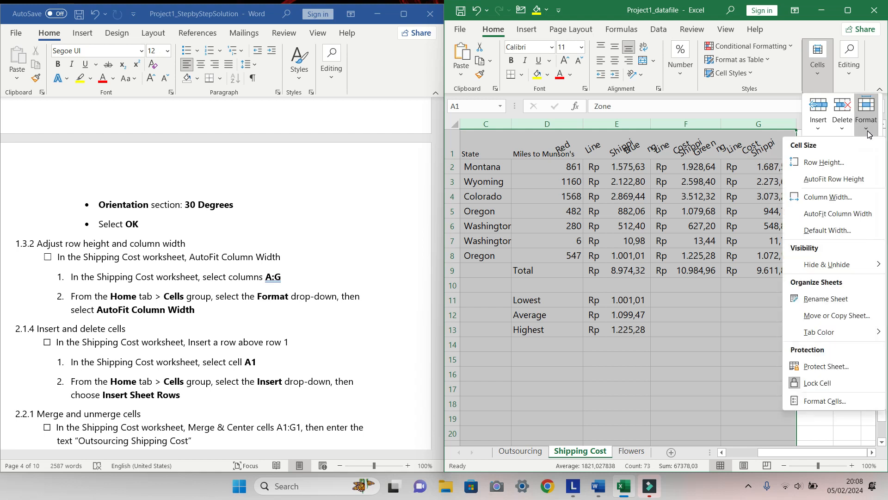
click(823, 217)
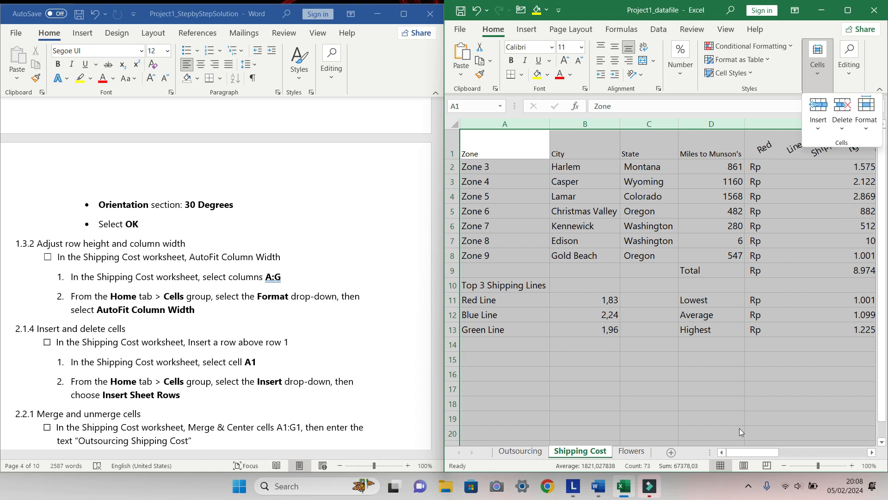
mouse_move(744, 452)
mouse_down()
mouse_move(825, 448)
mouse_move(740, 445)
mouse_up()
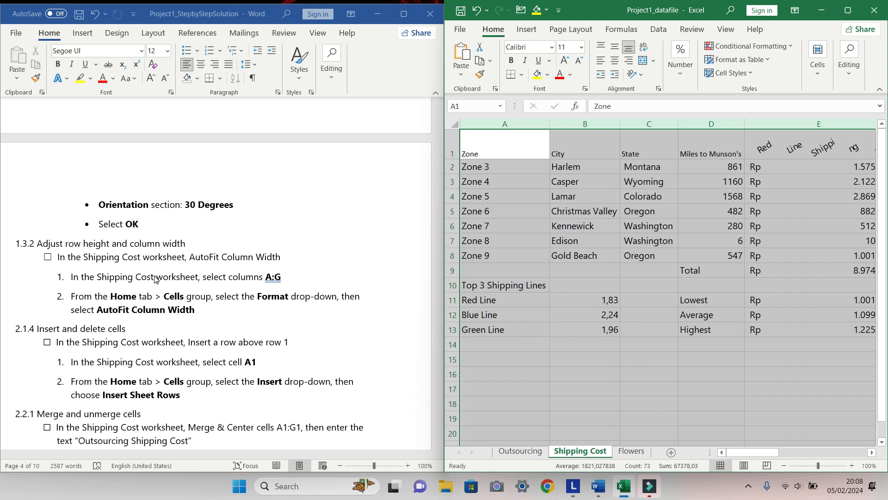
Tick the checkbox of the AutoFit Column Width task in the instructions document
click(49, 261)
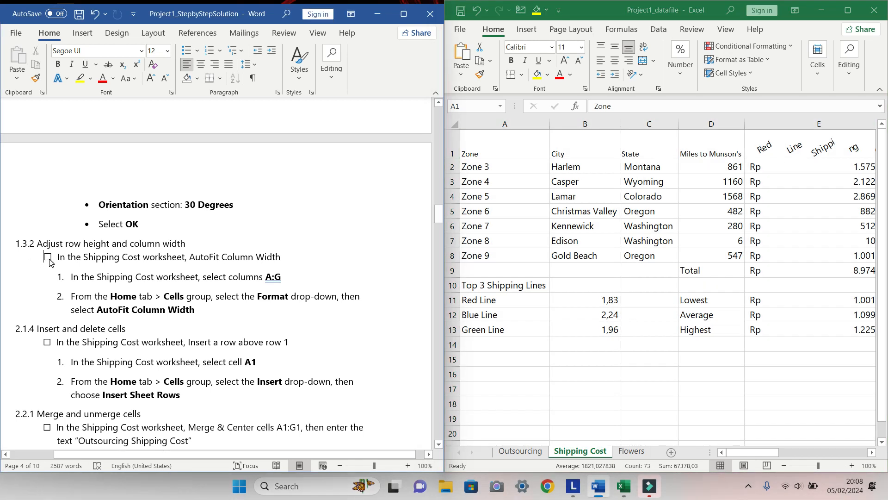
click(49, 259)
scroll(198, 302, down, 3)
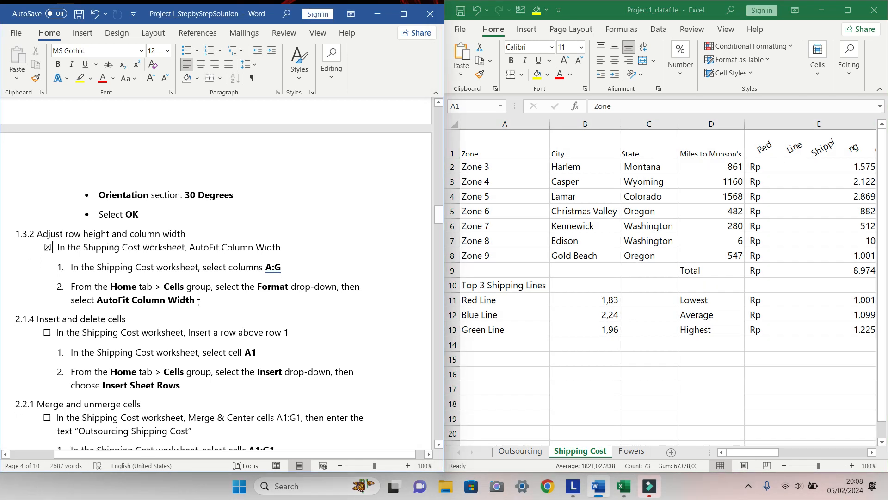
scroll(198, 303, down, 1)
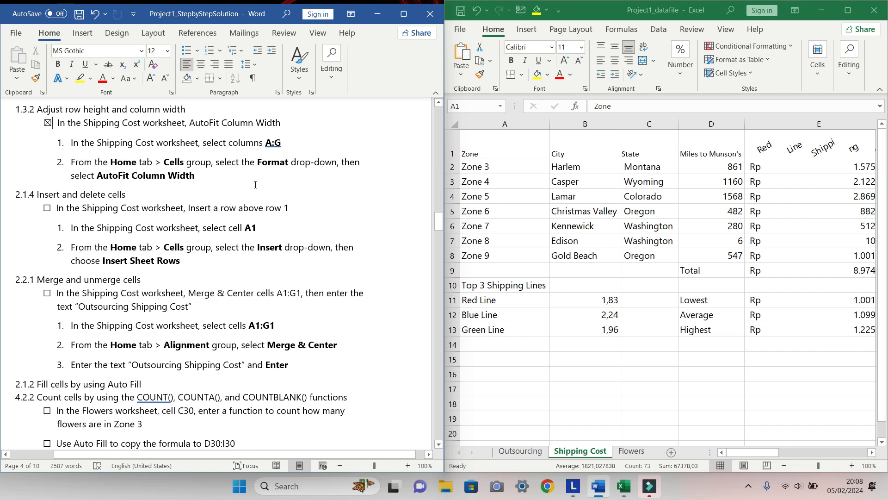
Insert a new sheet row above row 1 of the Shipping Cost worksheet
click(448, 147)
click(447, 147)
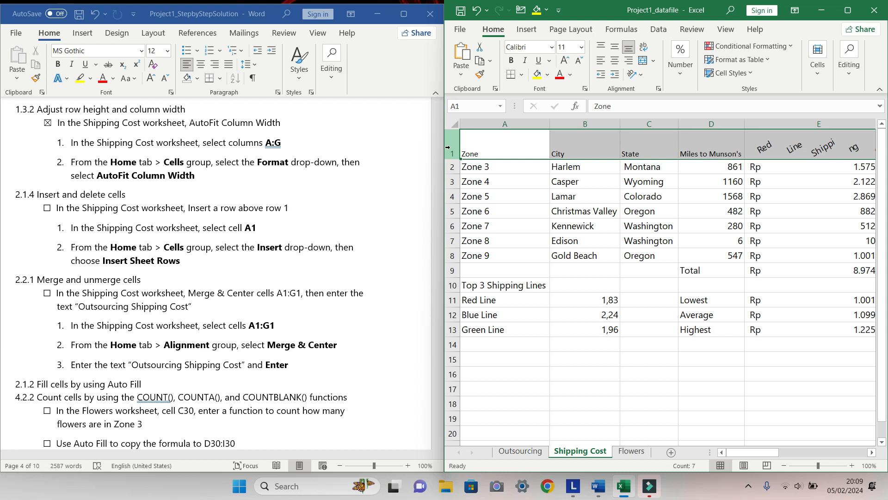
click(819, 65)
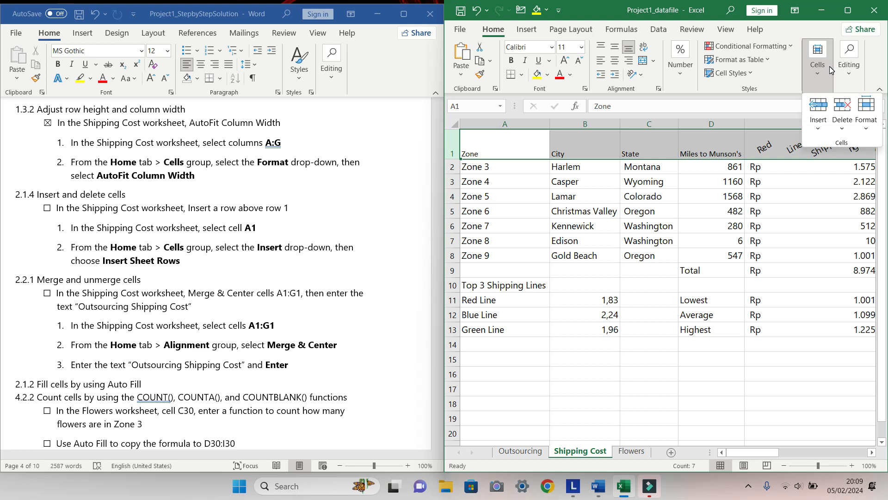
click(819, 124)
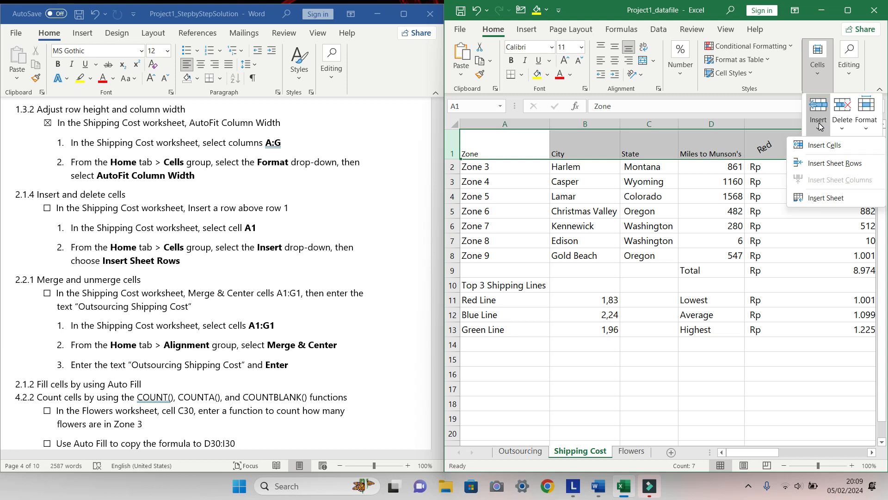
click(820, 165)
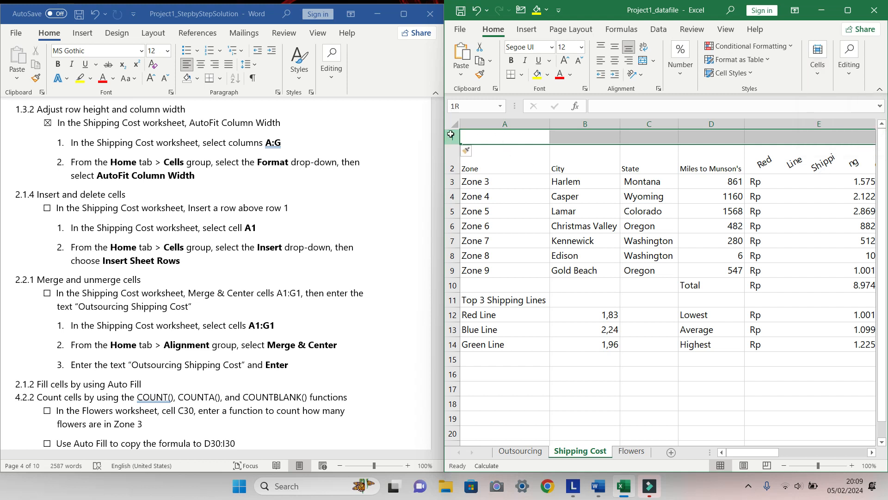
Tick the checkbox of the insert-a-row task in the instructions document
click(48, 212)
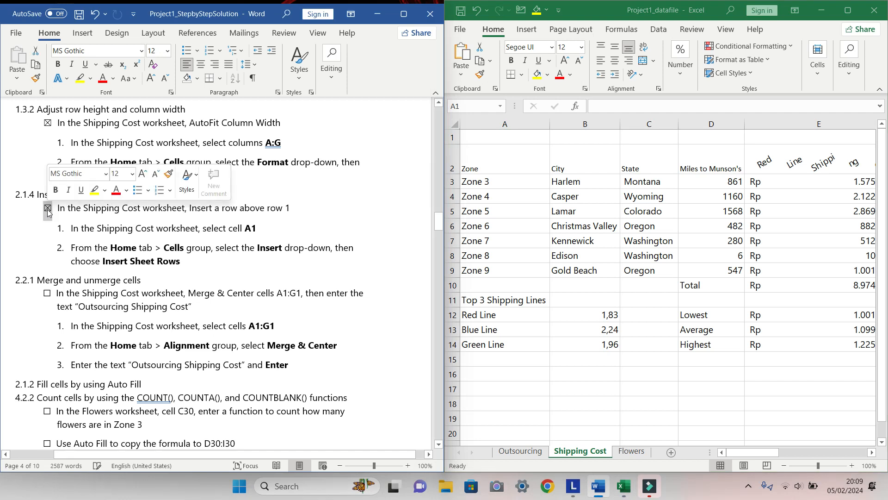
scroll(240, 220, down, 3)
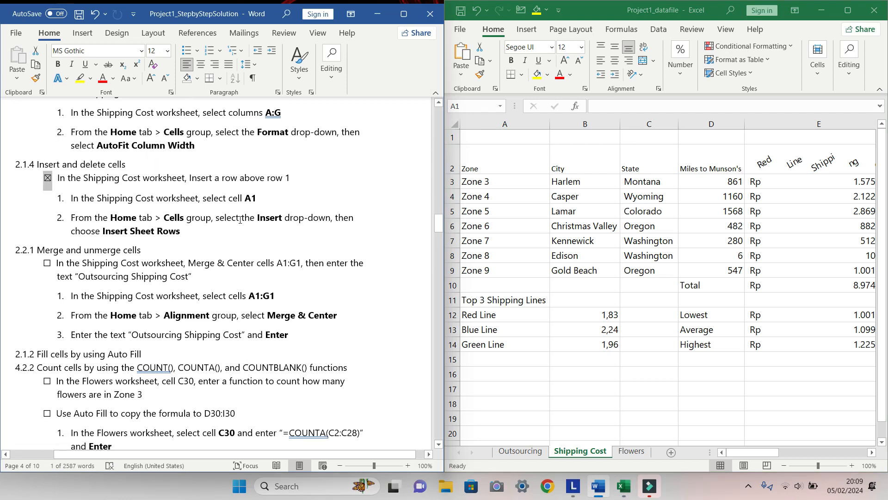
scroll(240, 220, down, 1)
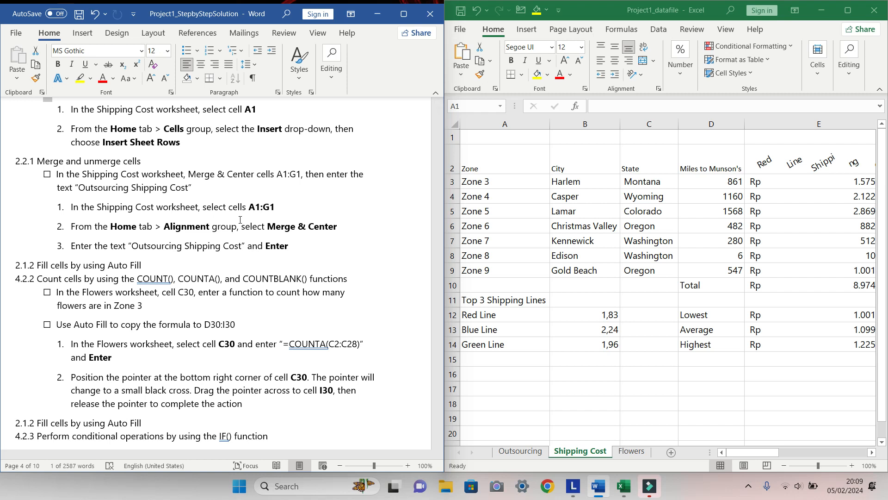
Merge and center cells A1:G1 on the Shipping Cost worksheet
click(485, 134)
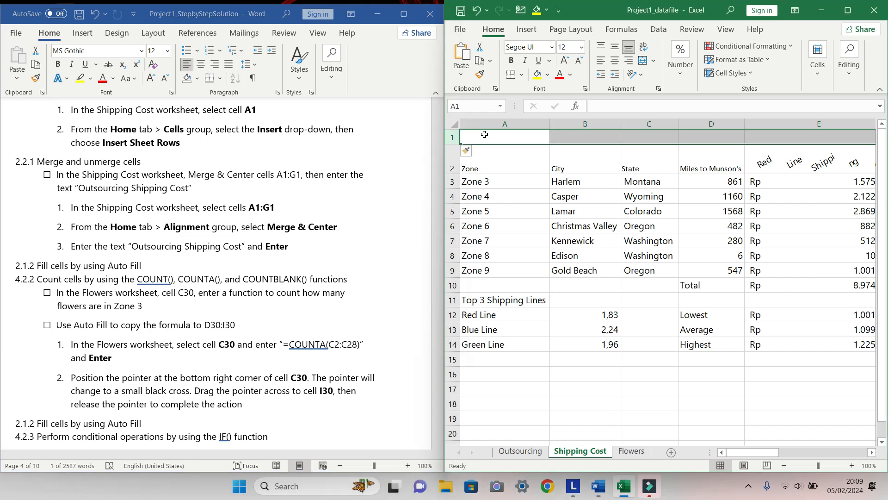
click(484, 134)
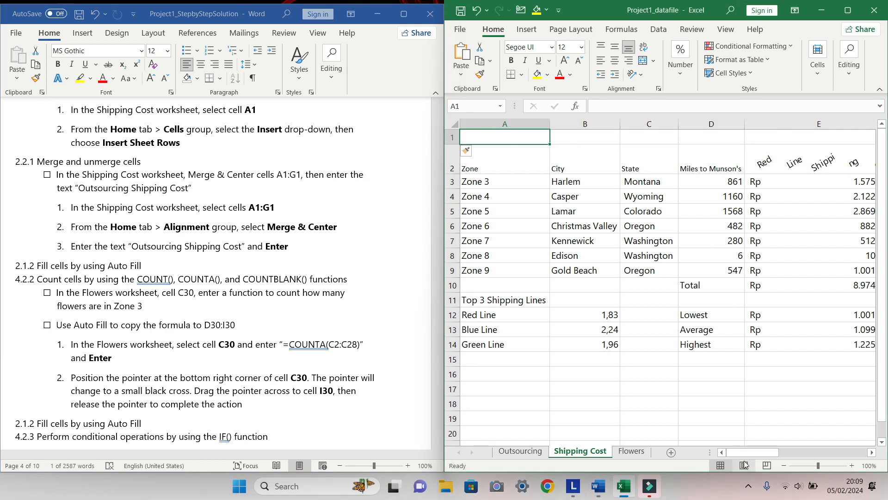
drag(746, 456, 815, 455)
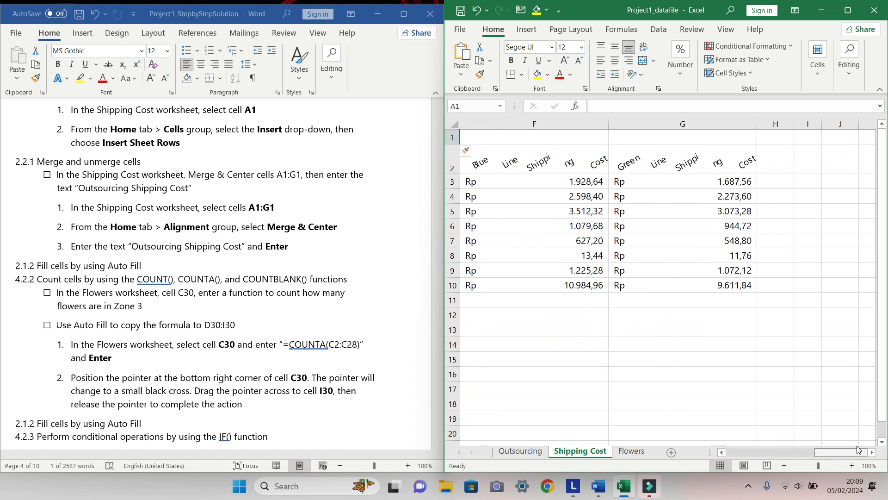
shift+click(726, 138)
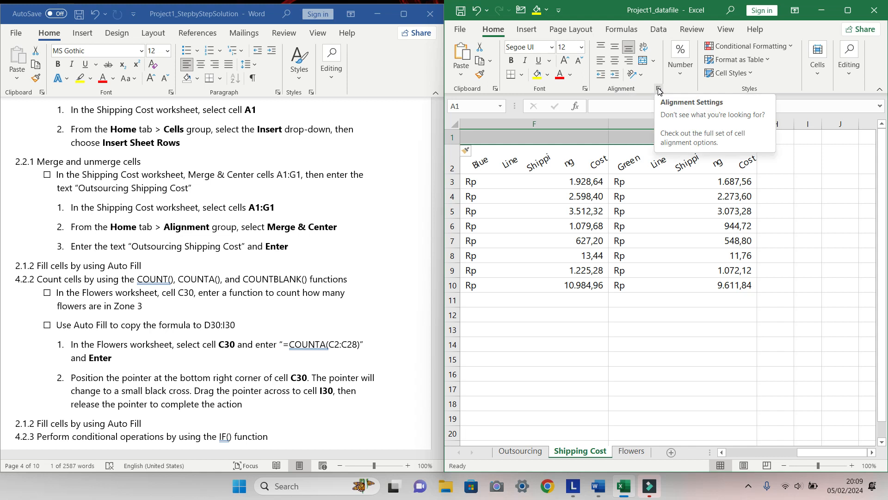
click(644, 62)
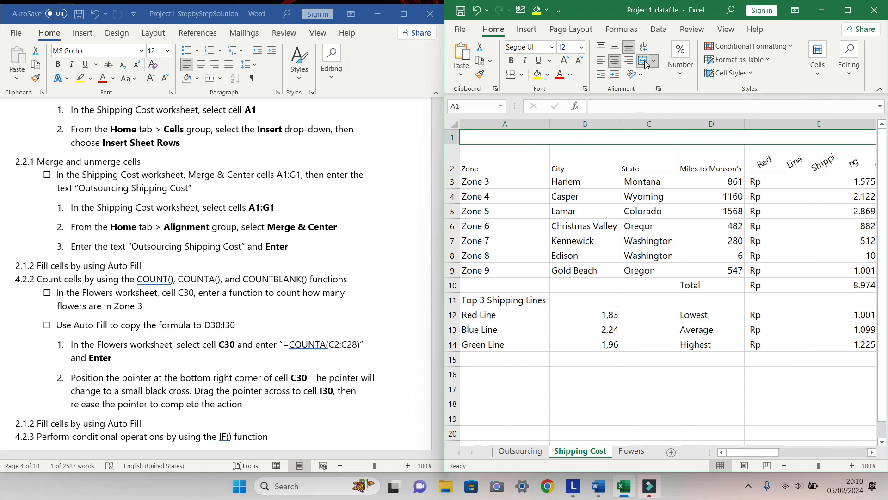
Enter the title "Outsourcing Shipping Cost" in the merged cell A1
double_click(700, 141)
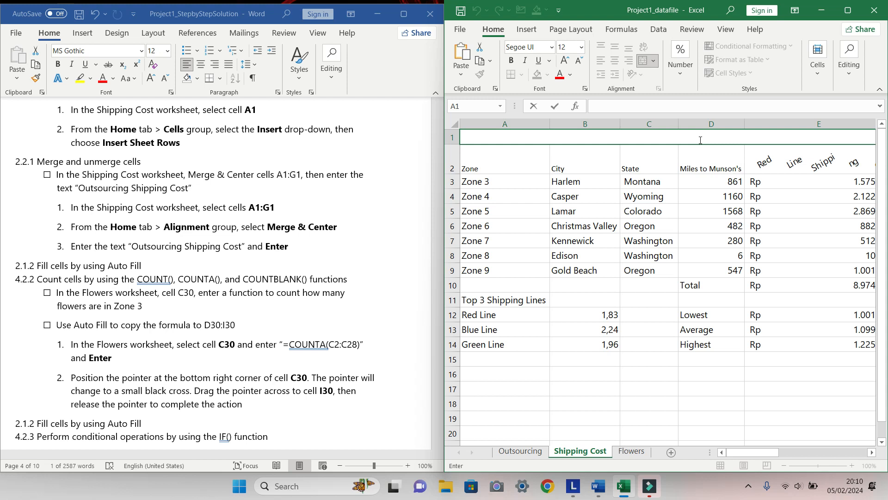
text(Outsourcing)
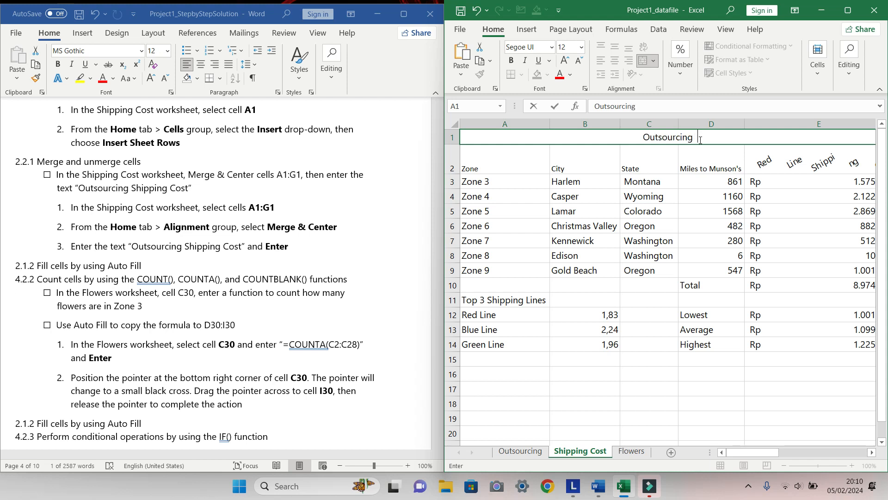
text(  S)
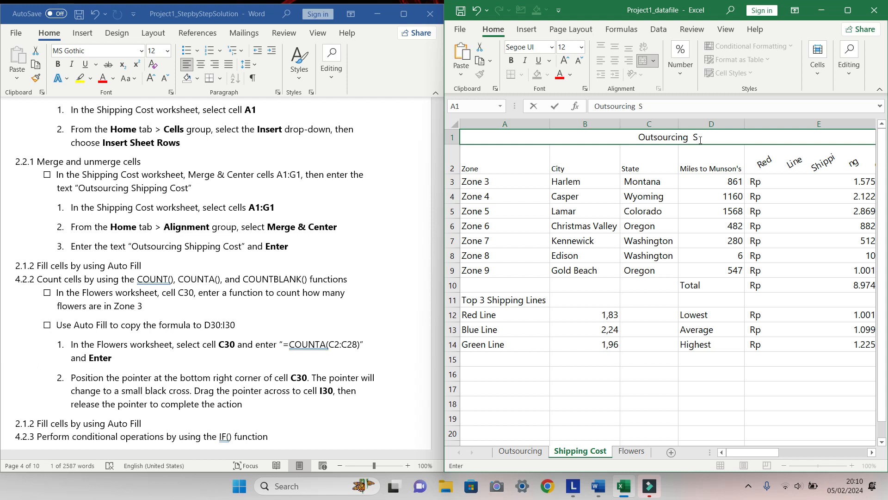
text(hipping)
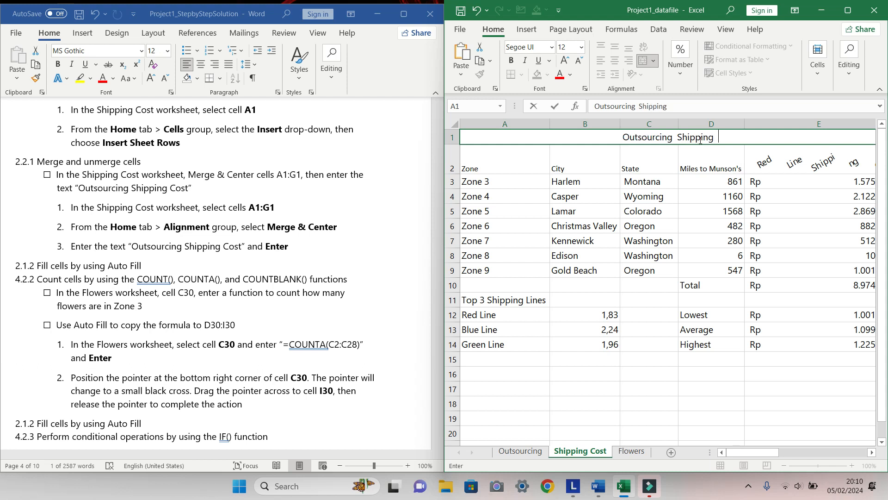
text(  Cost)
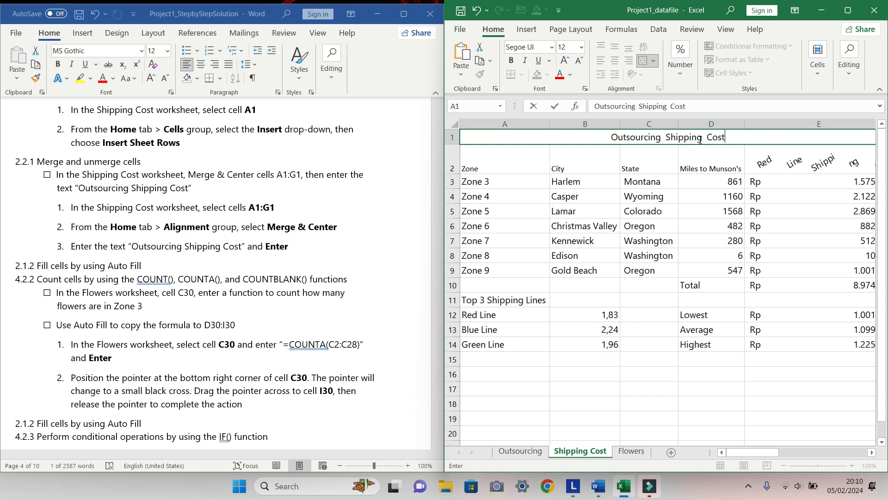
key(Return)
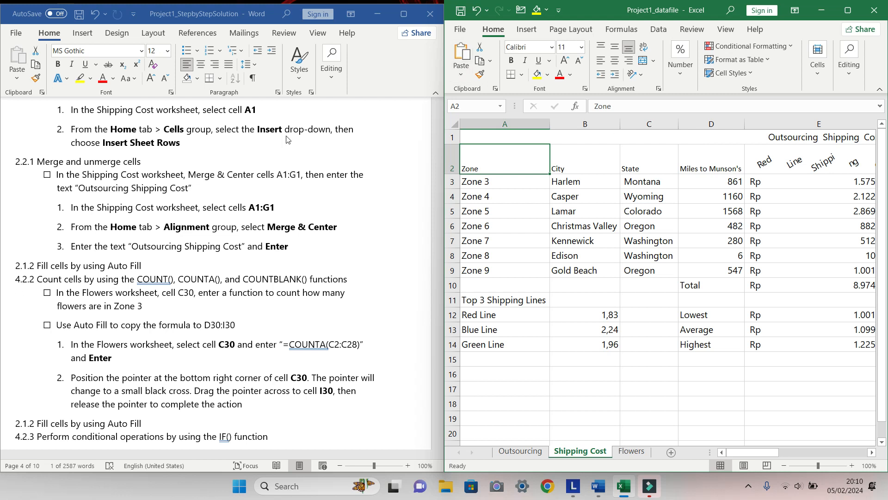
Tick the checkbox of the Merge & Center task in the instructions document
click(49, 176)
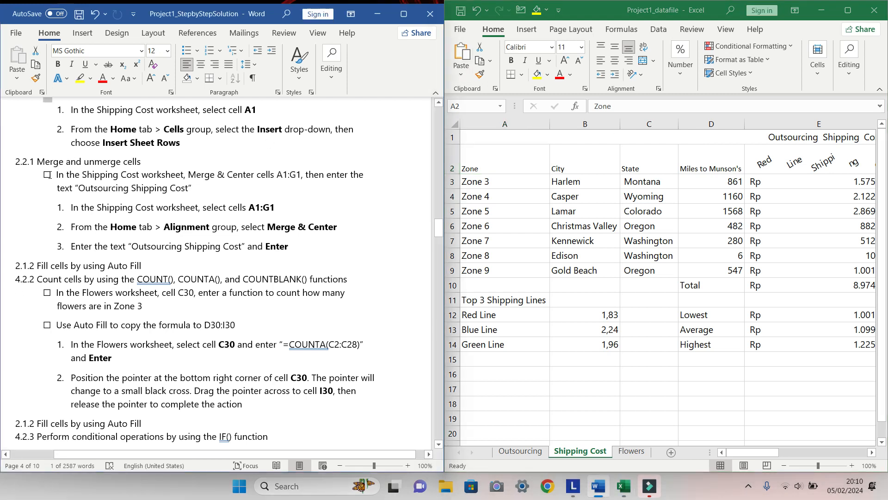
click(48, 174)
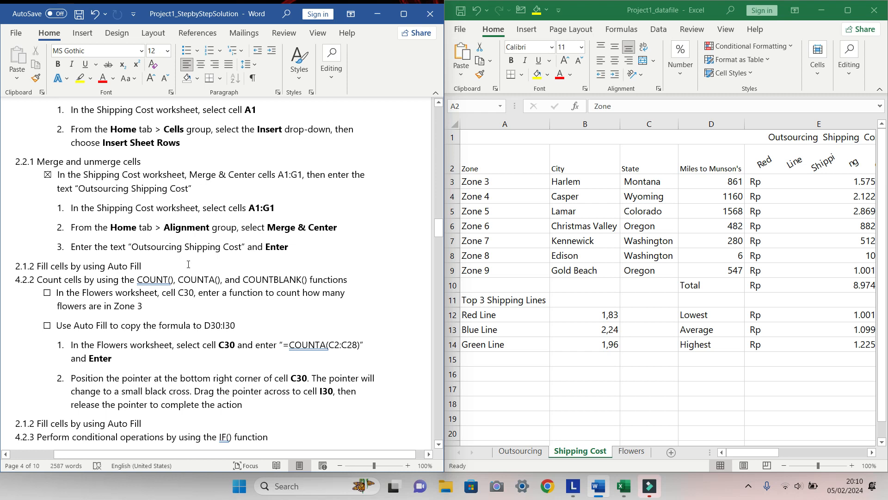
scroll(188, 265, down, 2)
scroll(189, 264, down, 2)
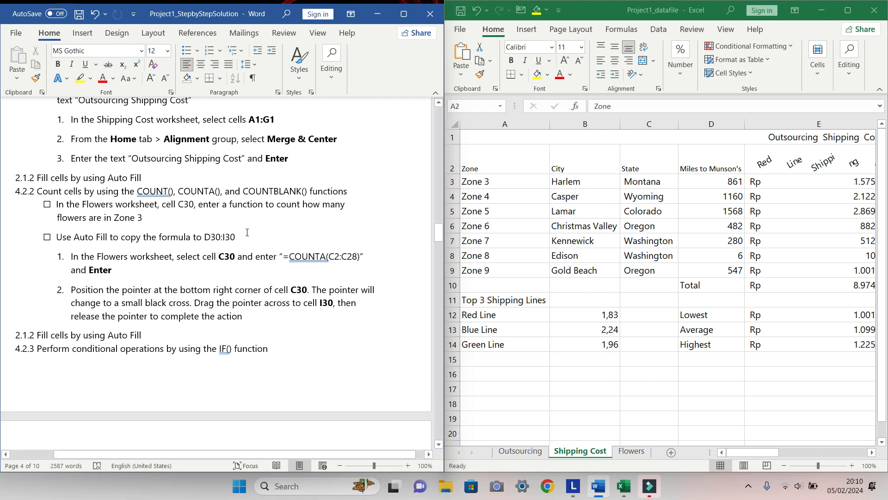
On the Flowers worksheet, enter the formula =COUNTA(C2:C28) in cell C30
scroll(252, 216, down, 2)
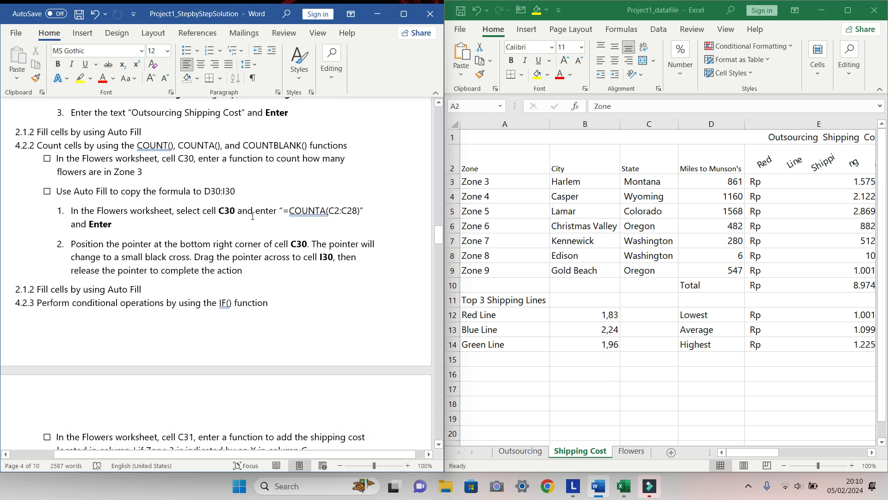
click(632, 452)
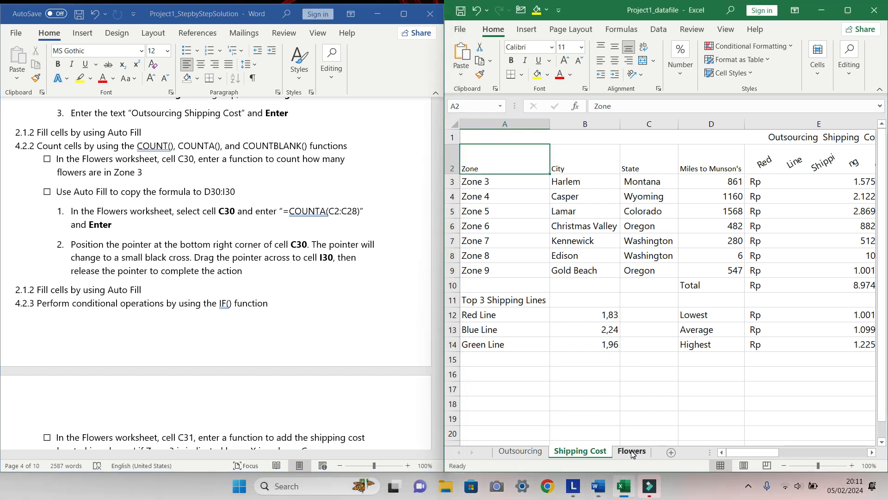
click(632, 451)
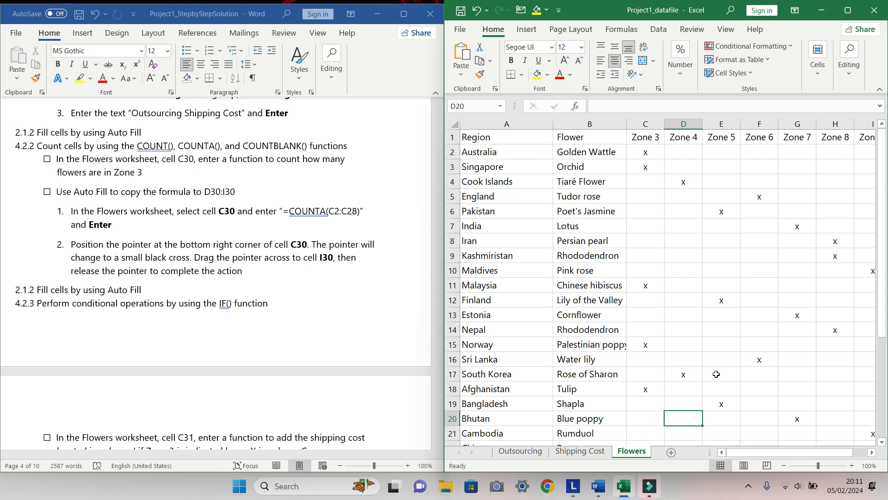
click(655, 151)
key(Down)
key(Down)
key(Down)
key(Down)
key(Down)
key(Down)
key(Down)
key(Down)
key(Down)
key(Down)
key(Down)
key(Down)
key(Down)
key(Down)
key(Down)
key(Down)
key(Down)
key(Down)
key(Down)
key(Down)
key(Down)
key(Down)
key(Down)
key(Down)
key(Up)
key(Up)
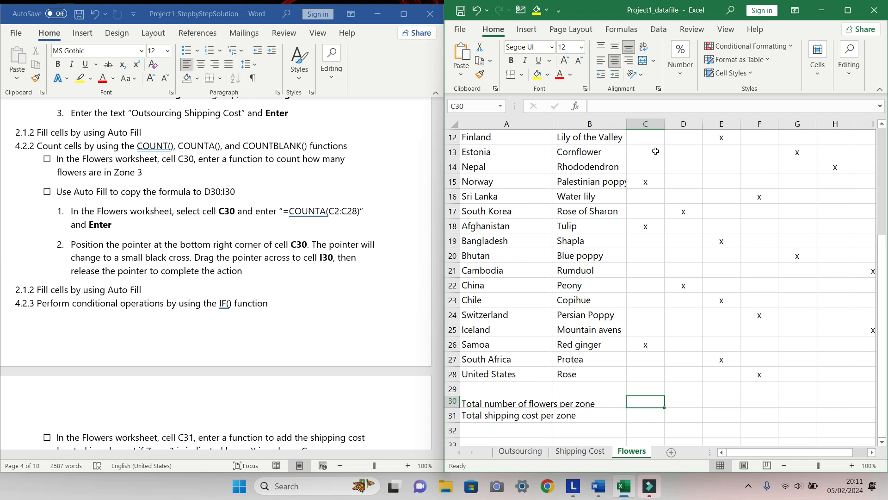
text(=)
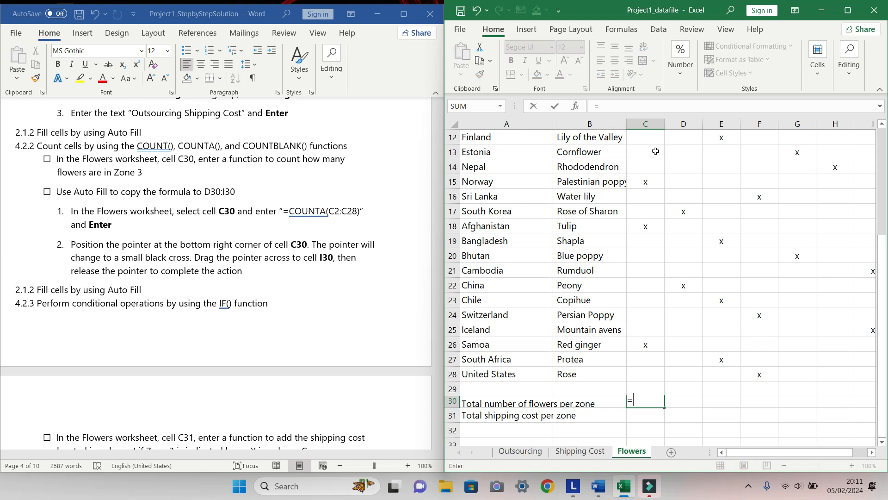
text(COUNTA)
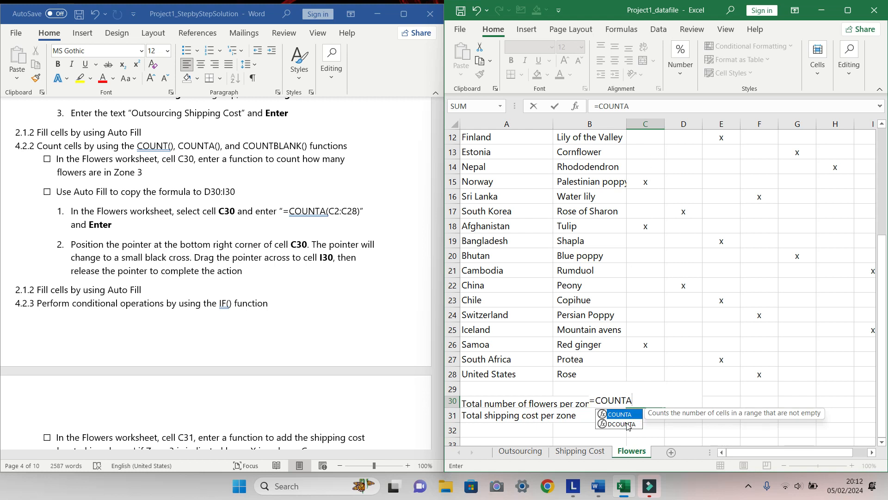
double_click(628, 415)
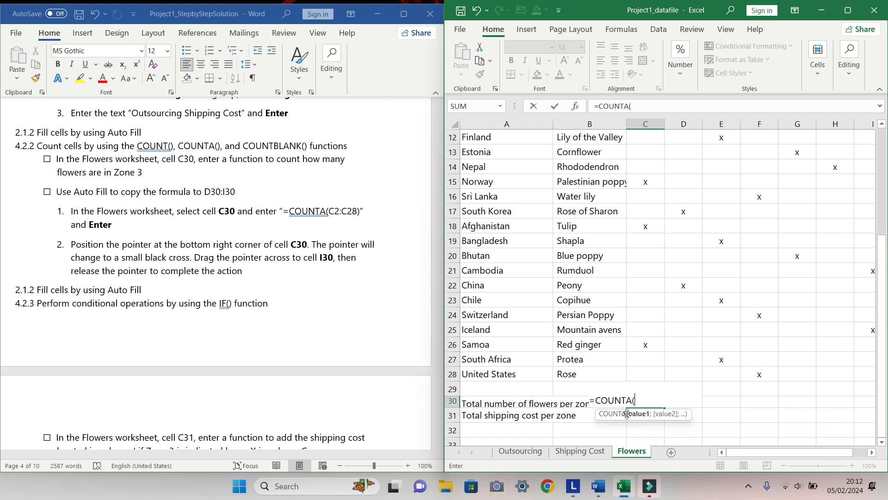
text(C2:C)
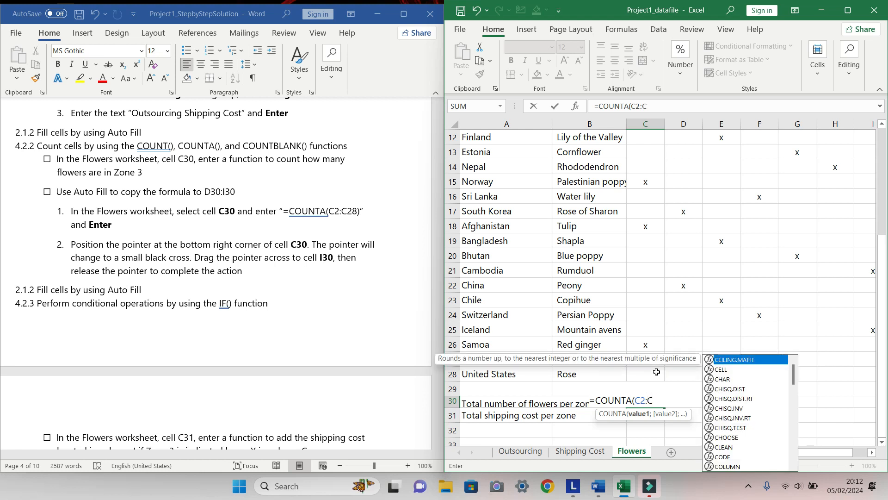
text(28)
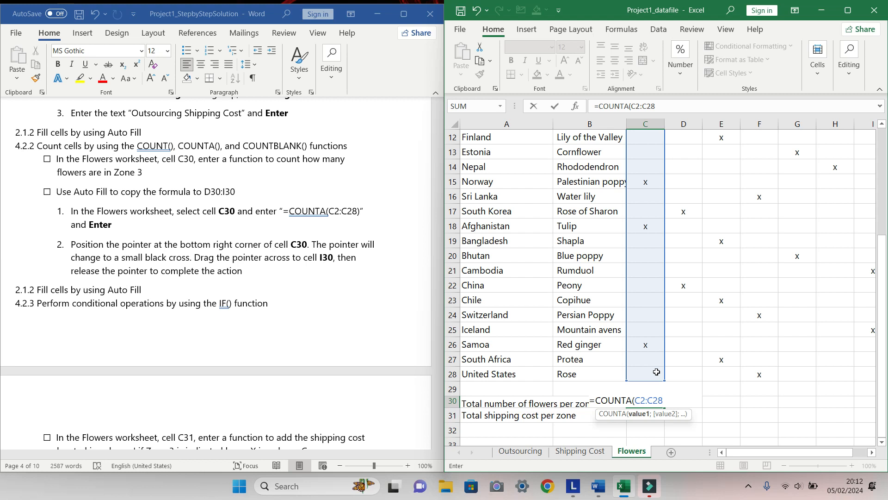
key(Return)
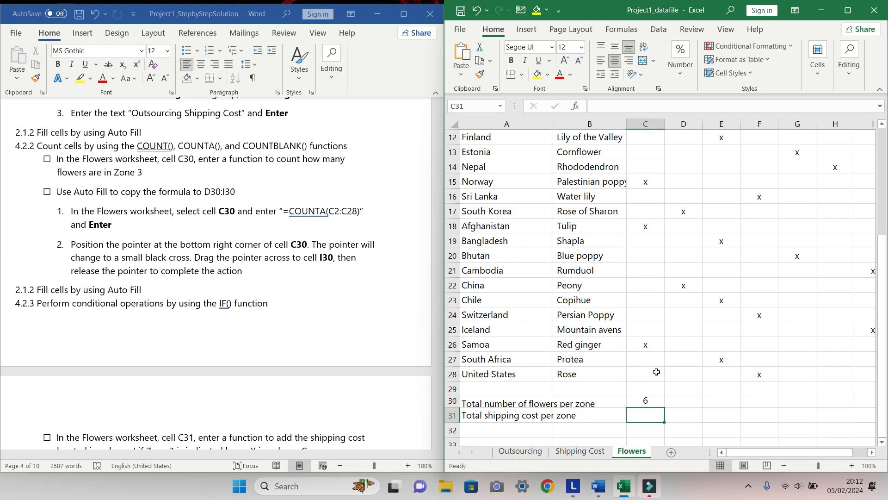
Auto Fill the formula from cell C30 across to cell I30
click(649, 402)
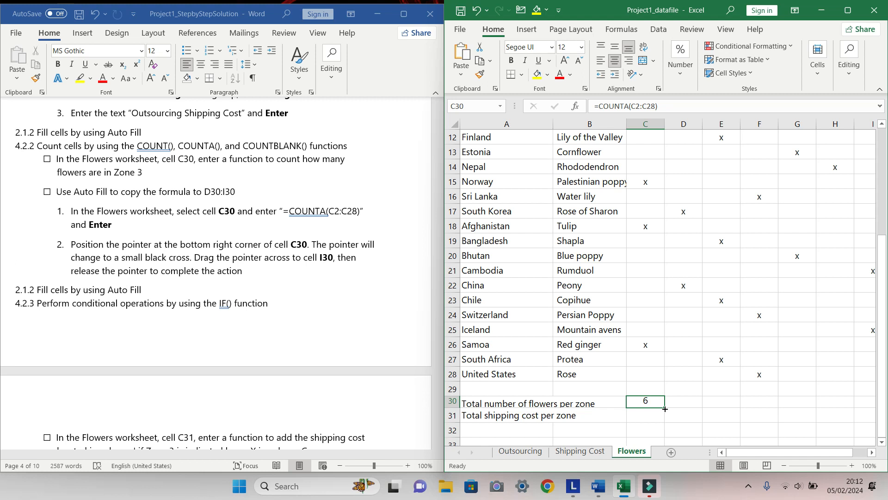
drag(765, 449, 780, 450)
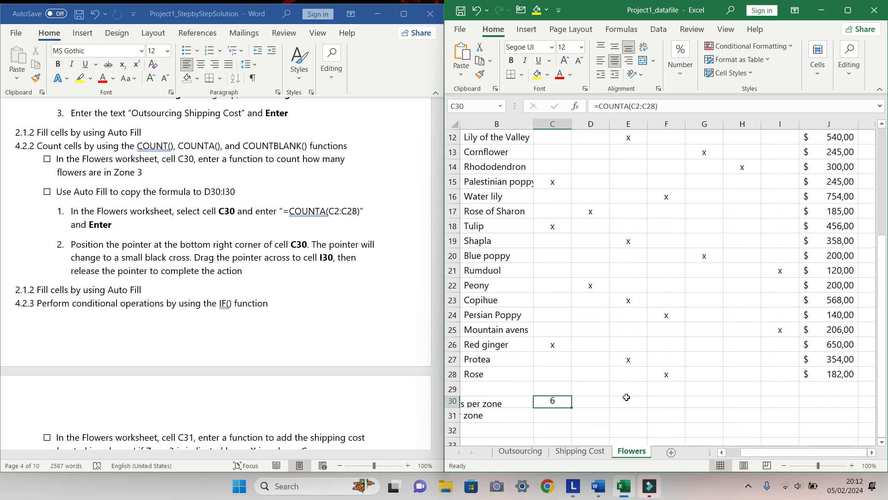
drag(573, 406, 796, 407)
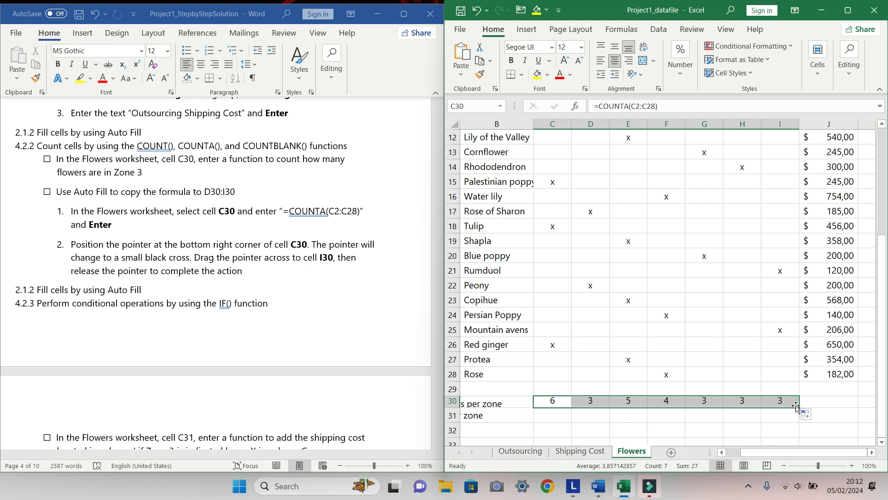
drag(773, 449, 738, 452)
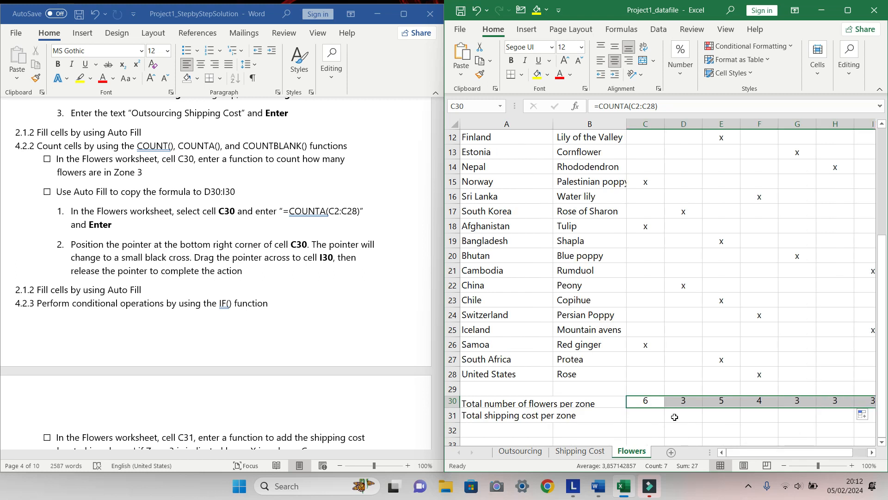
Tick the checkboxes of the COUNTA and Auto Fill tasks in the instructions document
click(48, 162)
click(47, 159)
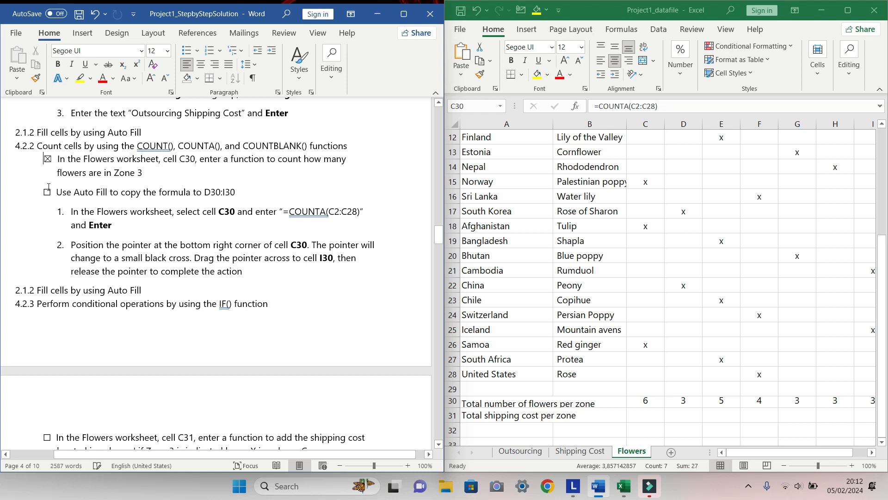
click(47, 192)
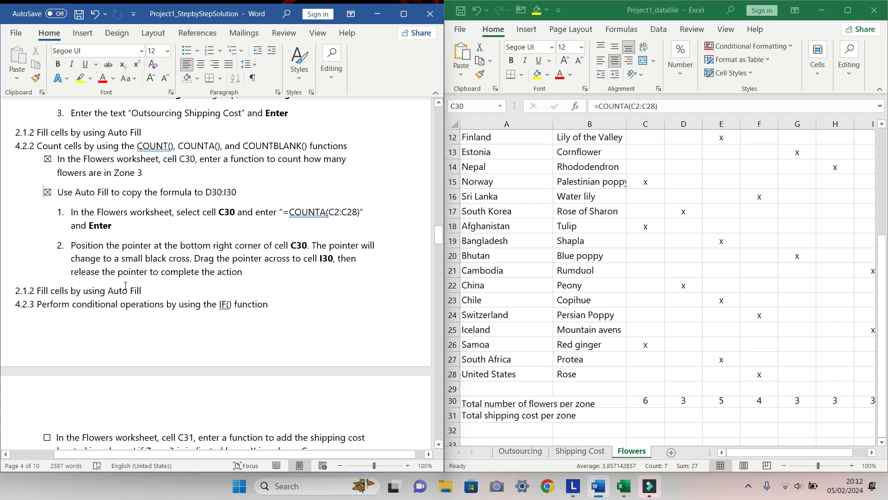
Scroll the instructions document to read the next SUMIF task for the Flowers worksheet
scroll(123, 282, down, 5)
scroll(126, 286, down, 1)
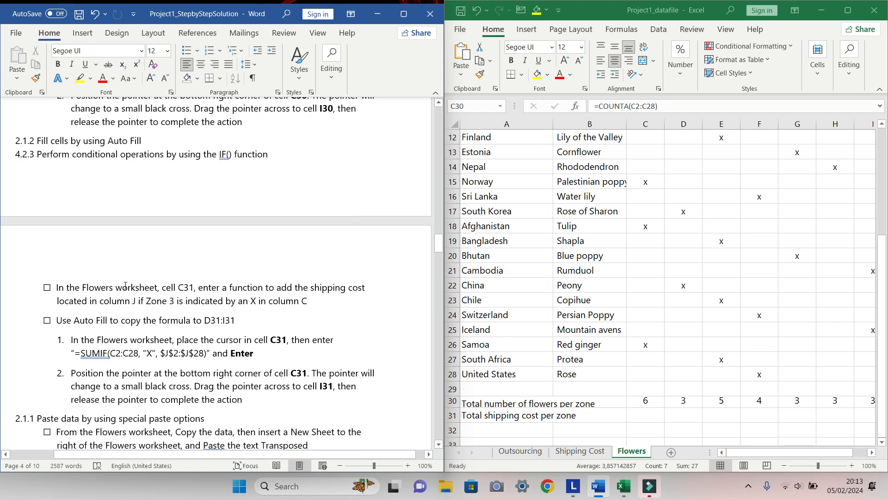
scroll(125, 286, down, 1)
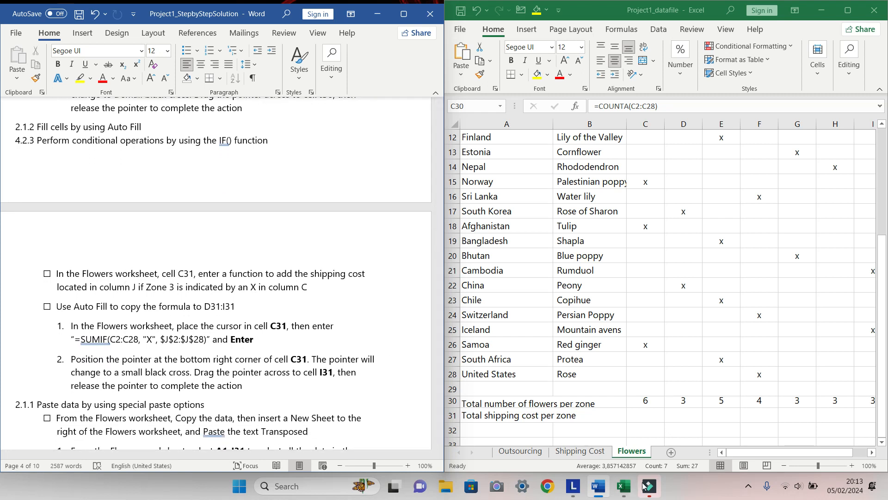
mouse_move(648, 486)
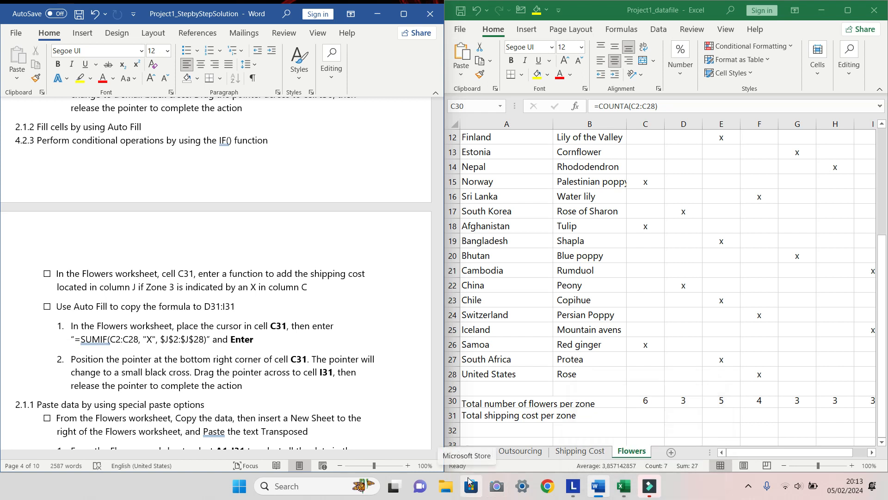